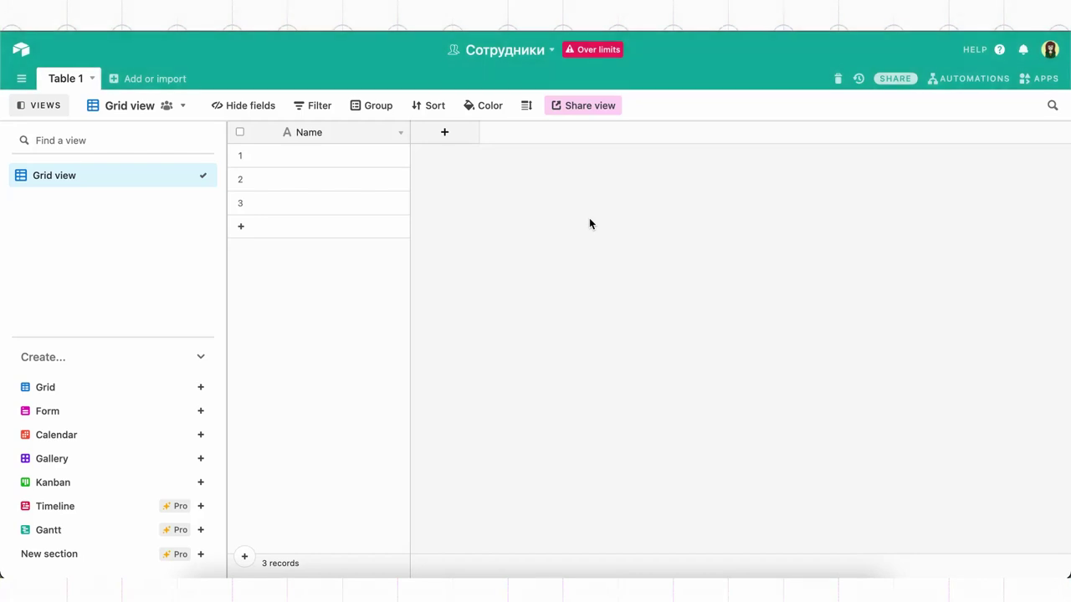
# Step: Start adding a new table to the Сотрудники base
pyautogui.click(179, 87)
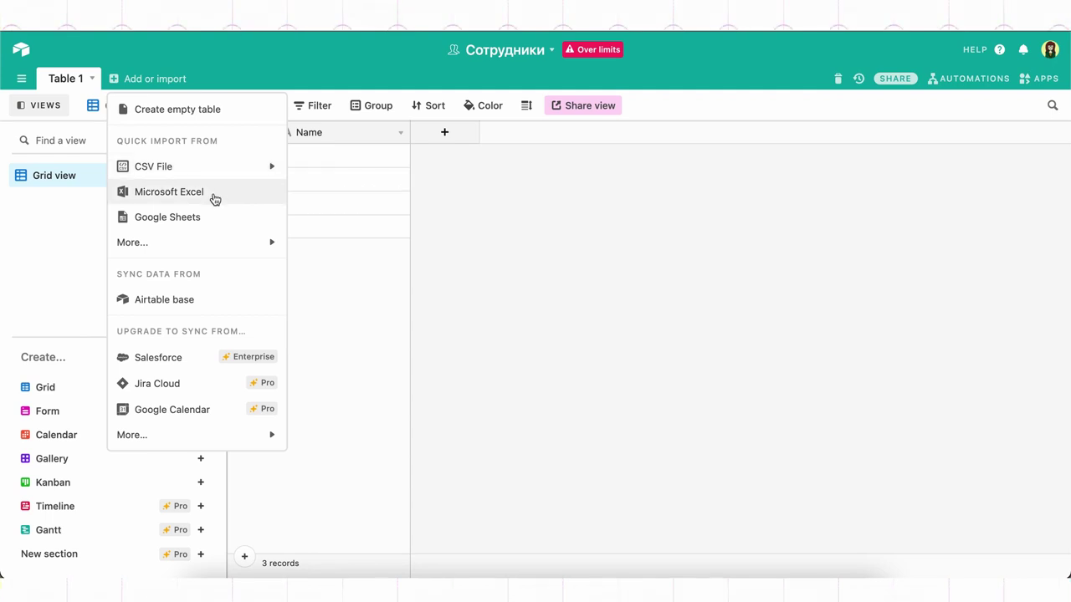
# Step: Create an empty table and rename it Сотрудники
pyautogui.moveTo(220, 246)
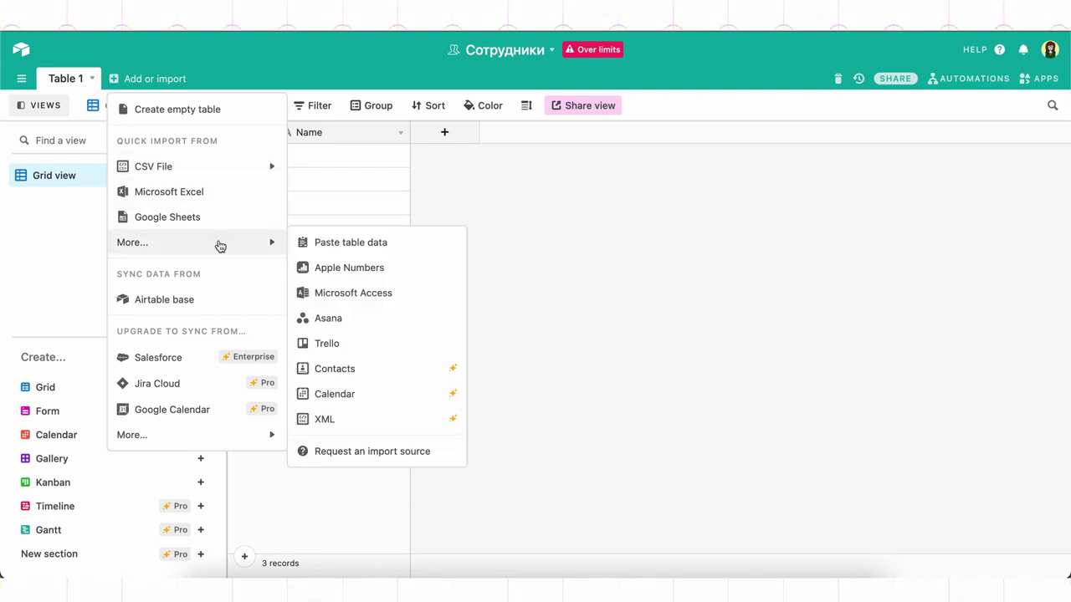
pyautogui.click(216, 114)
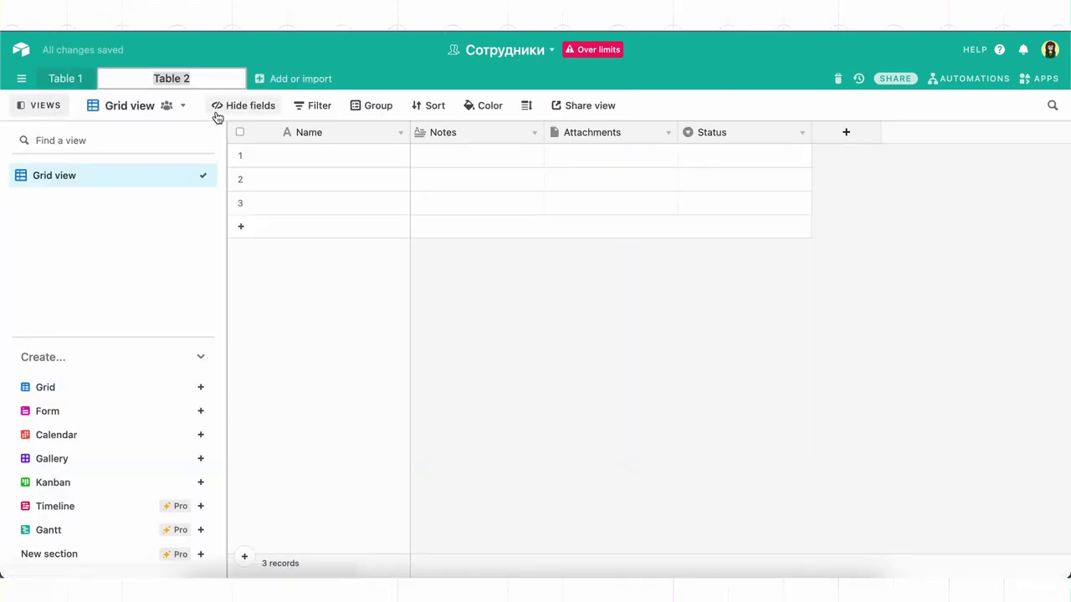
pyautogui.click(384, 78)
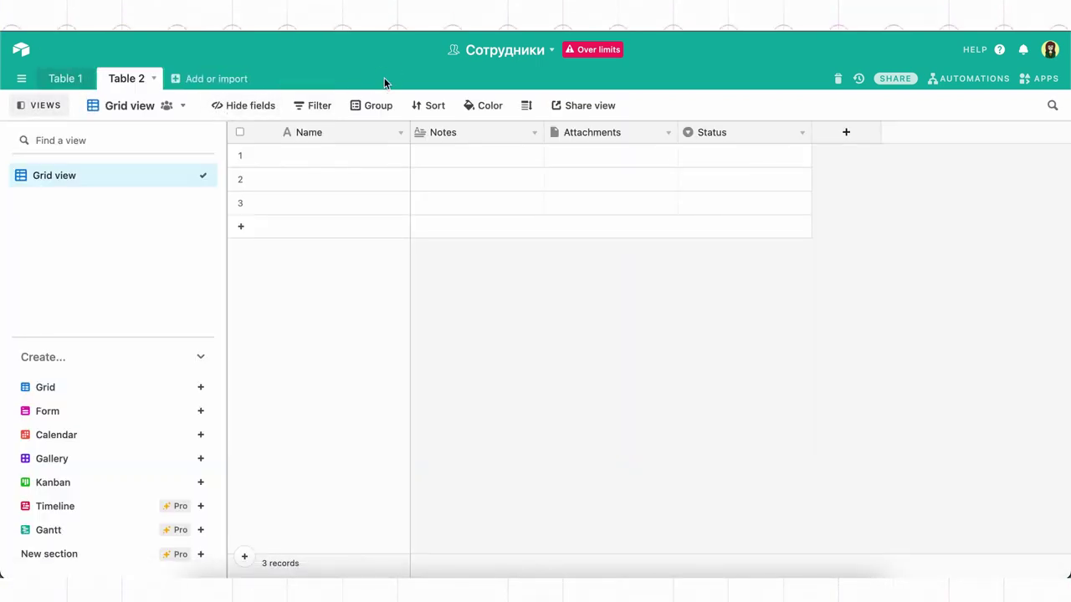
pyautogui.click(154, 78)
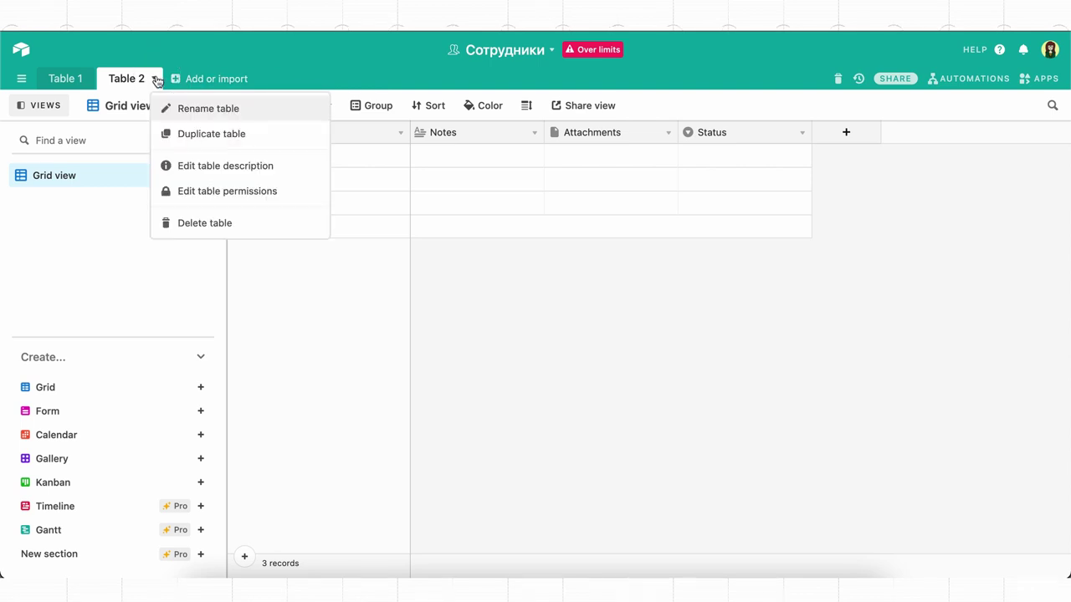
pyautogui.click(182, 107)
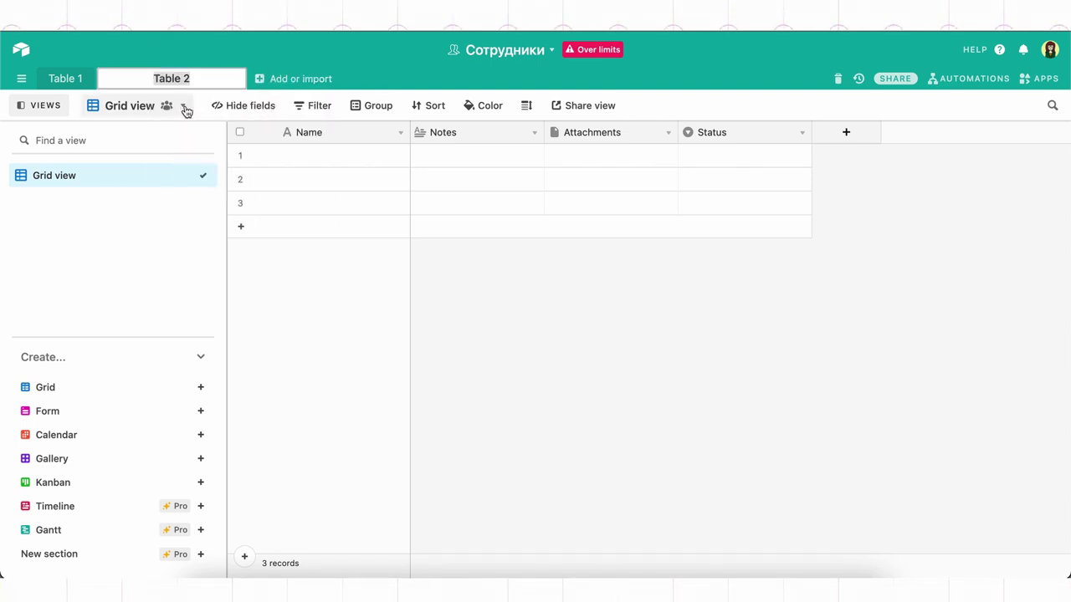
pyautogui.write('Сотрудники')
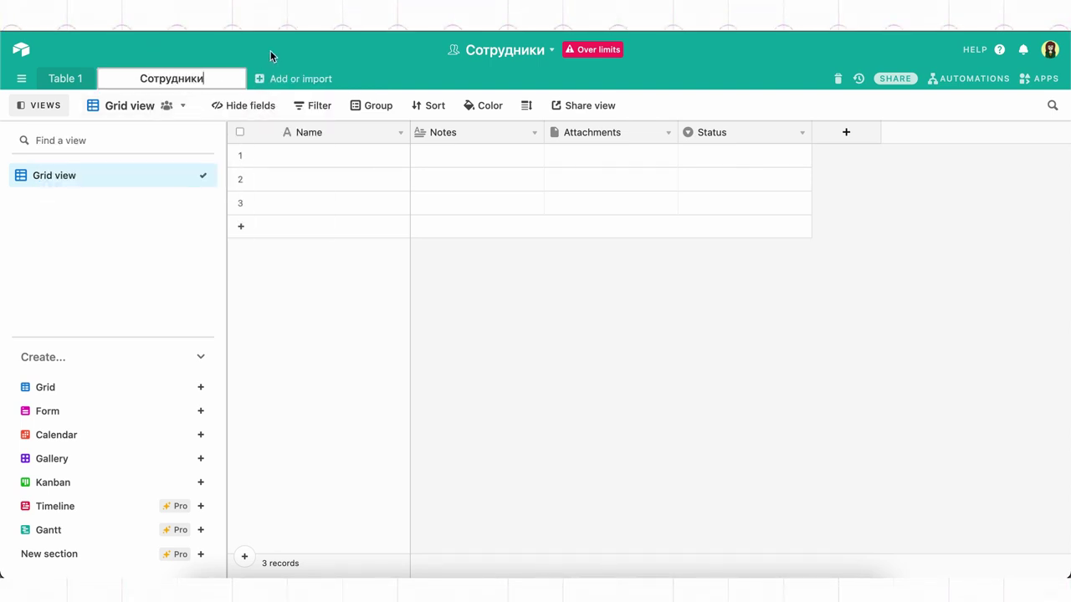
pyautogui.click(273, 49)
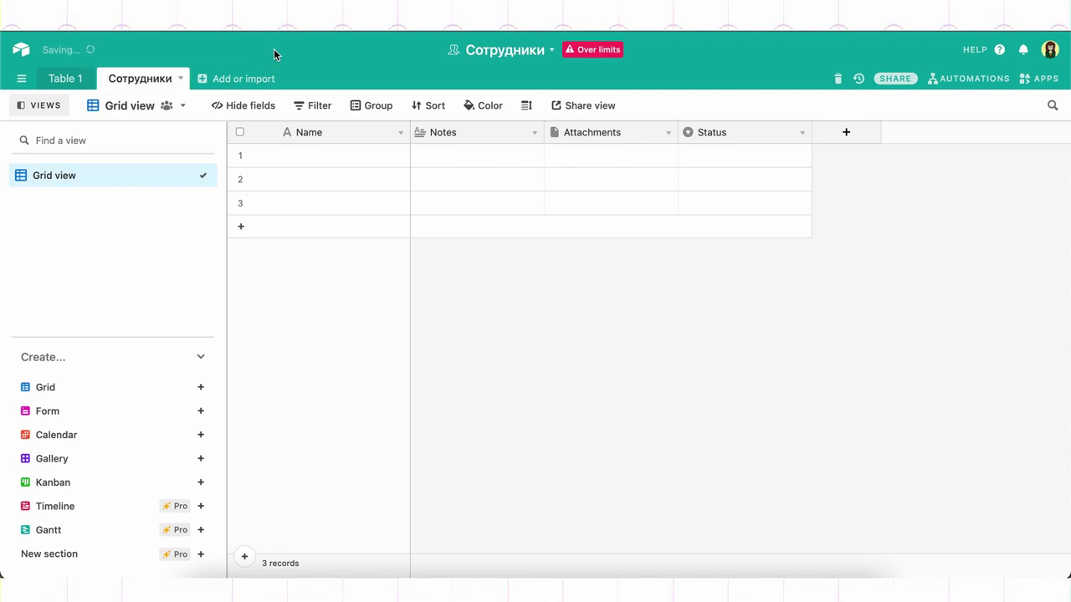
# Step: Duplicate Сотрудники without records, name the copy Отделы, and return to Сотрудники
pyautogui.click(181, 80)
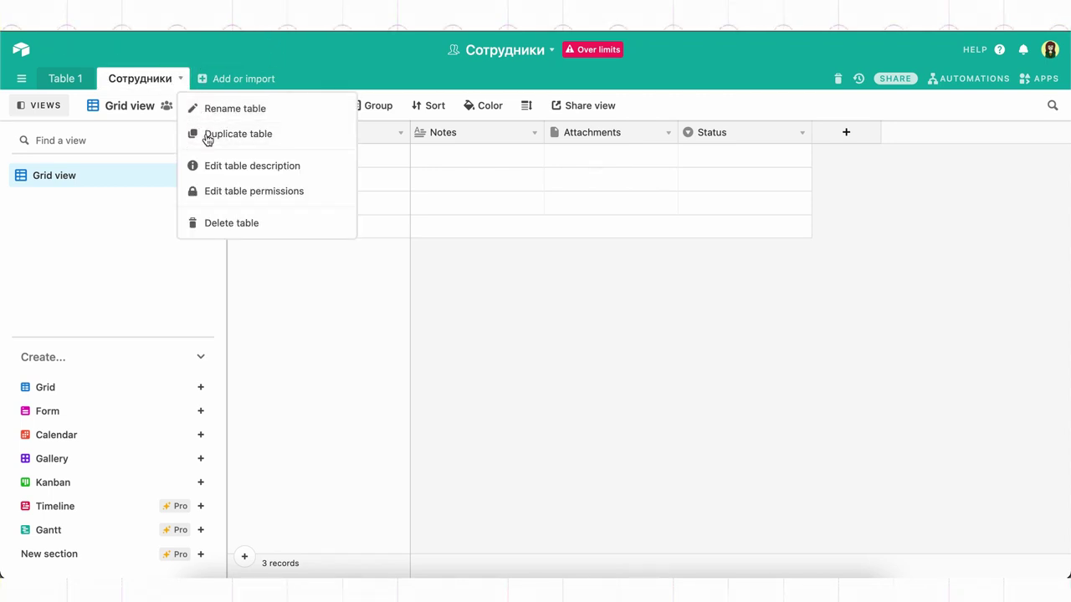
pyautogui.click(208, 134)
pyautogui.click(423, 306)
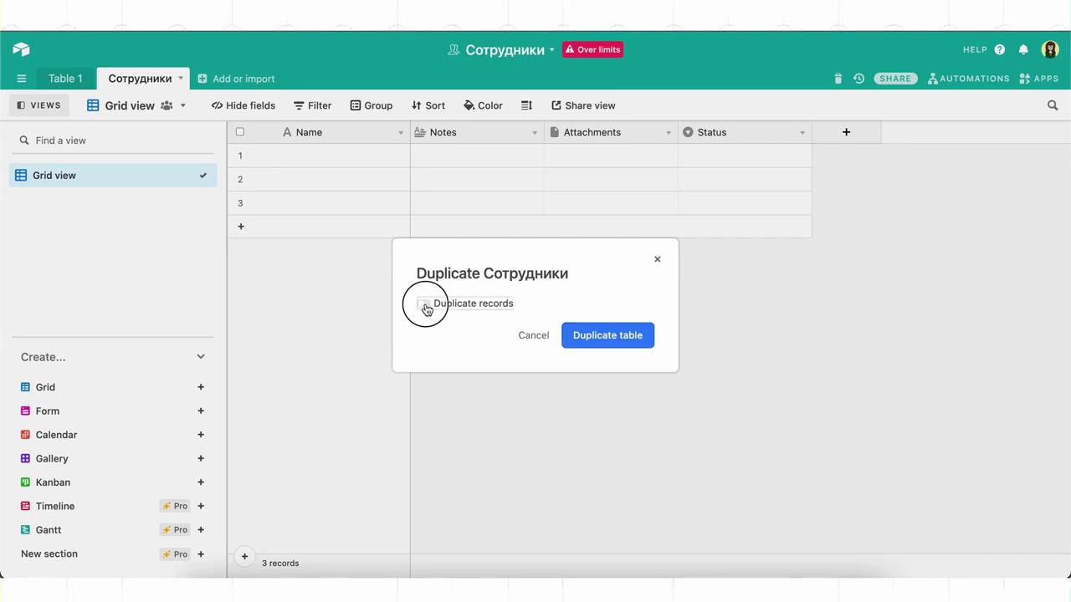
pyautogui.click(597, 336)
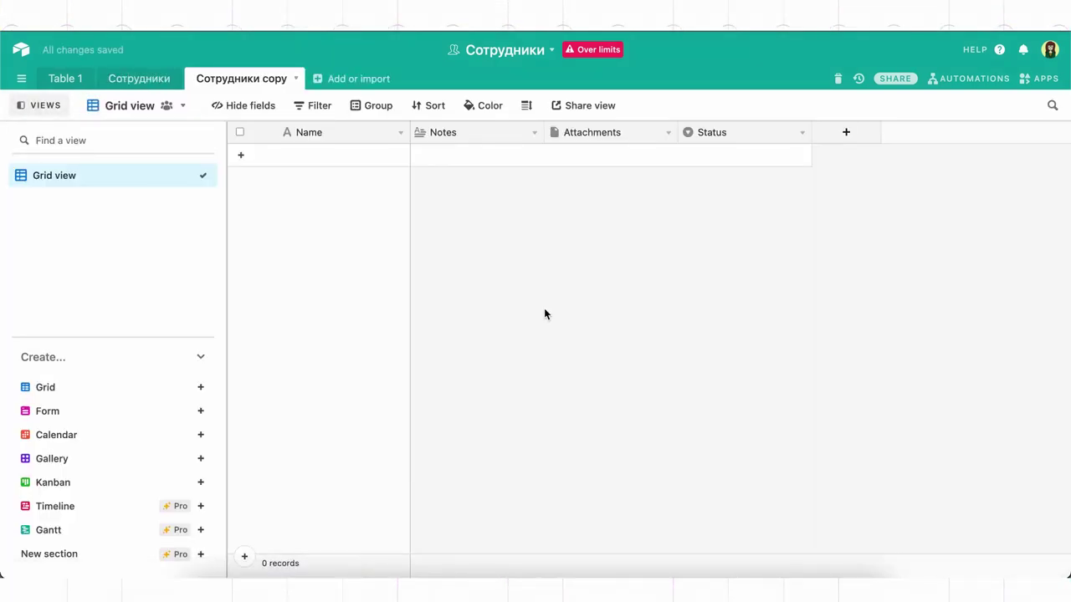
pyautogui.doubleClick(258, 87)
pyautogui.write('Отделы')
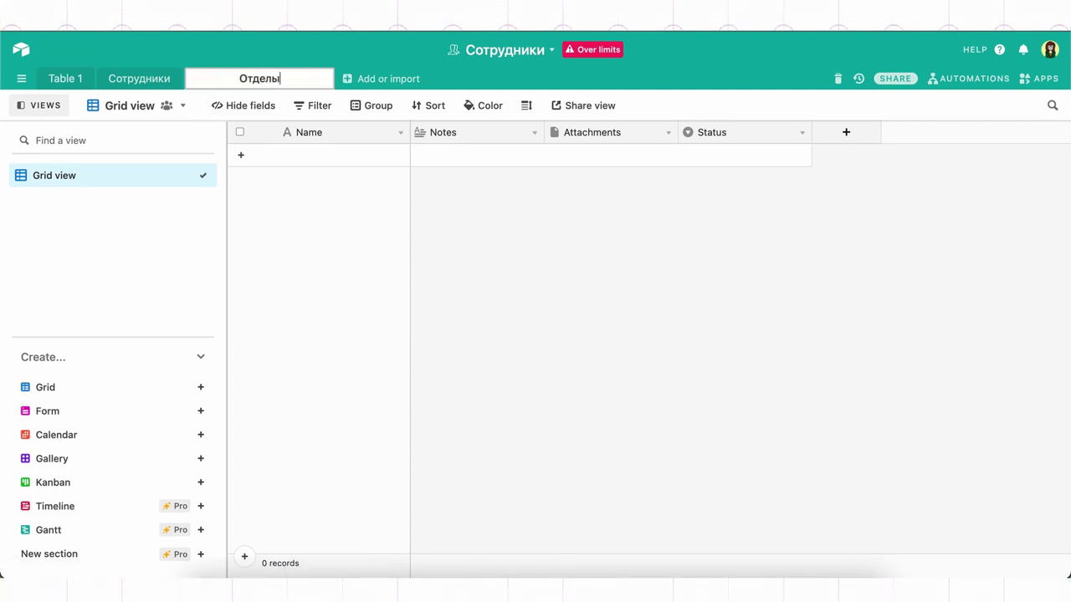
pyautogui.press('Return')
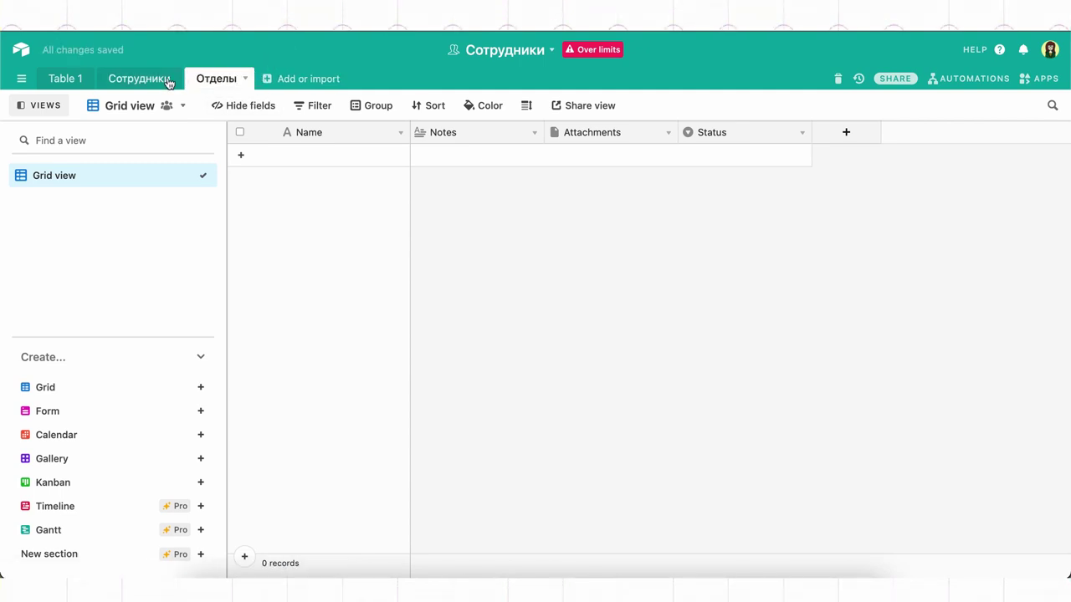
pyautogui.click(167, 80)
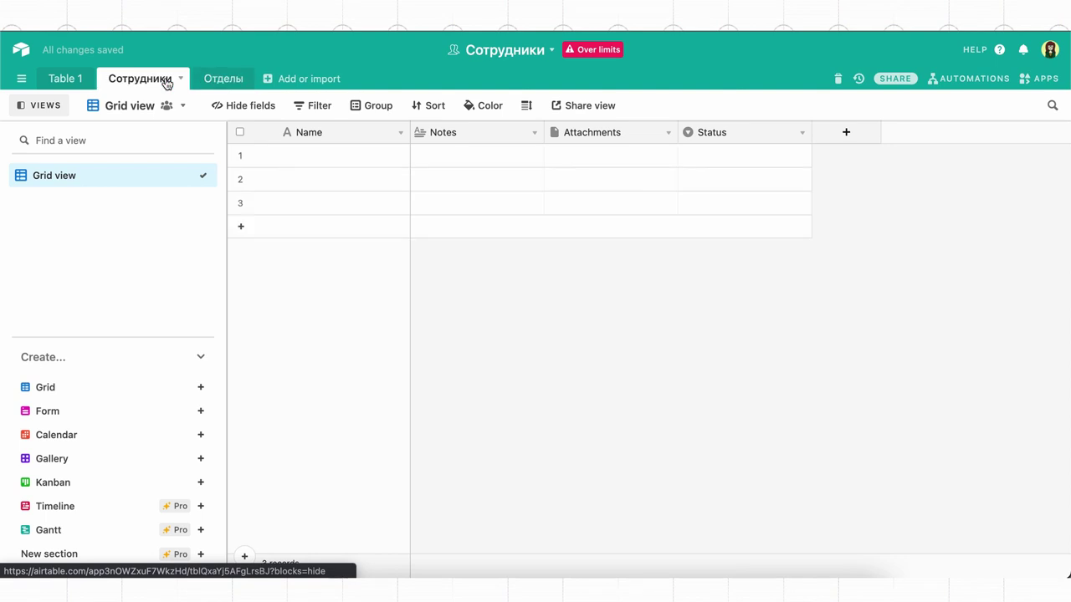
# Step: Give the Сотрудники table the description 'Наши дорогие сотрудники'
pyautogui.click(179, 79)
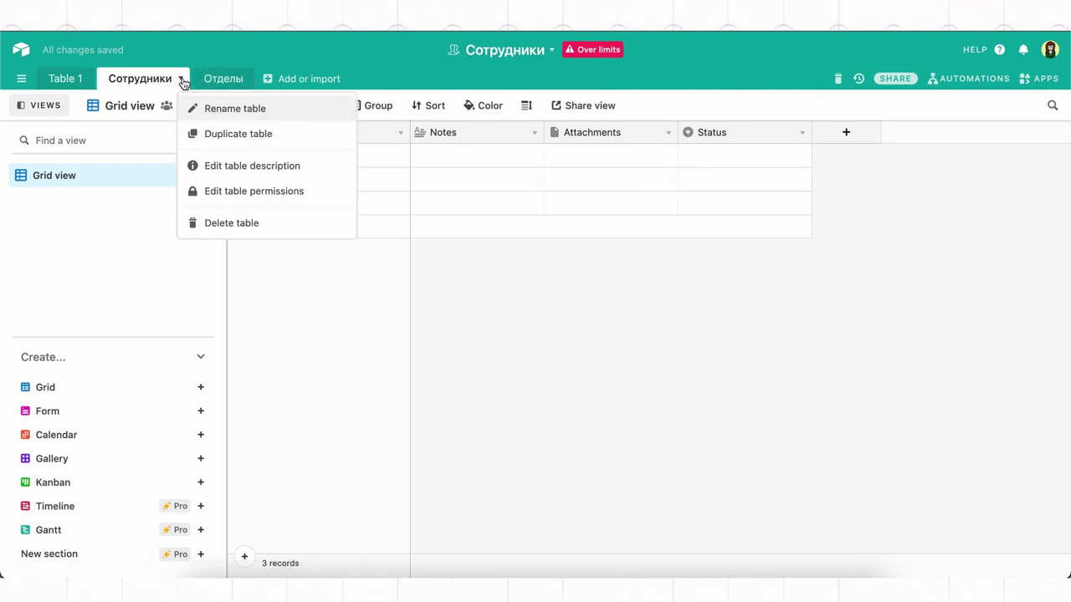
pyautogui.click(232, 166)
pyautogui.write('Наши д')
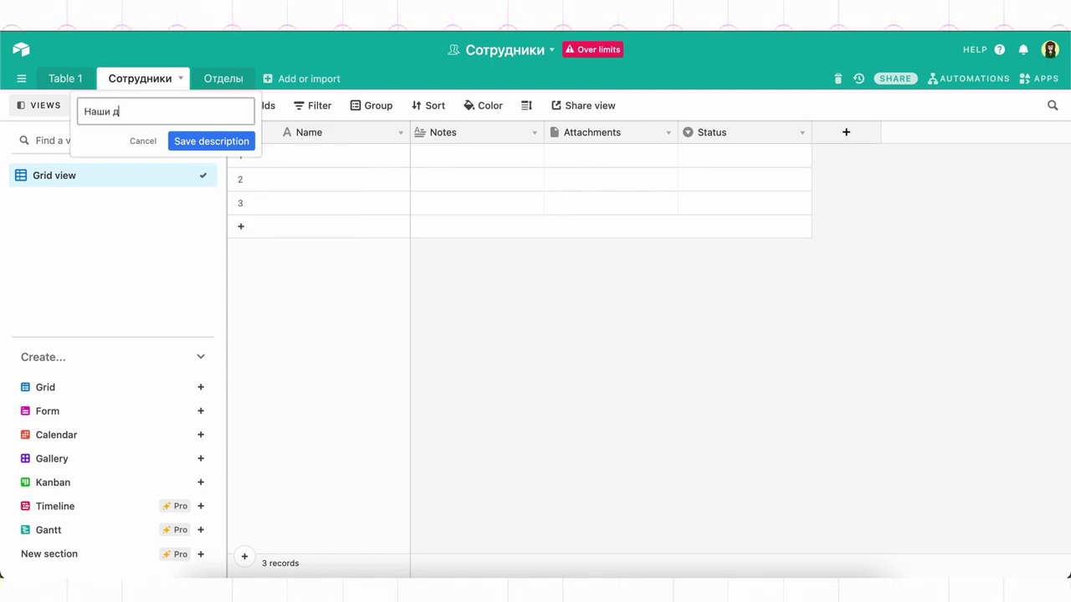
pyautogui.write('орогие сотрудники')
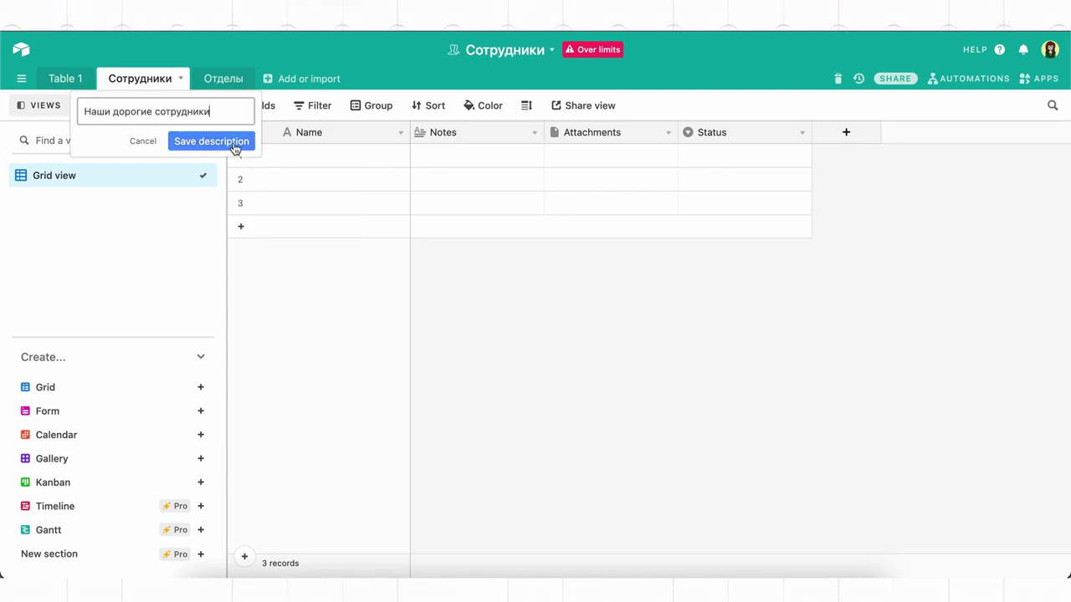
pyautogui.click(235, 144)
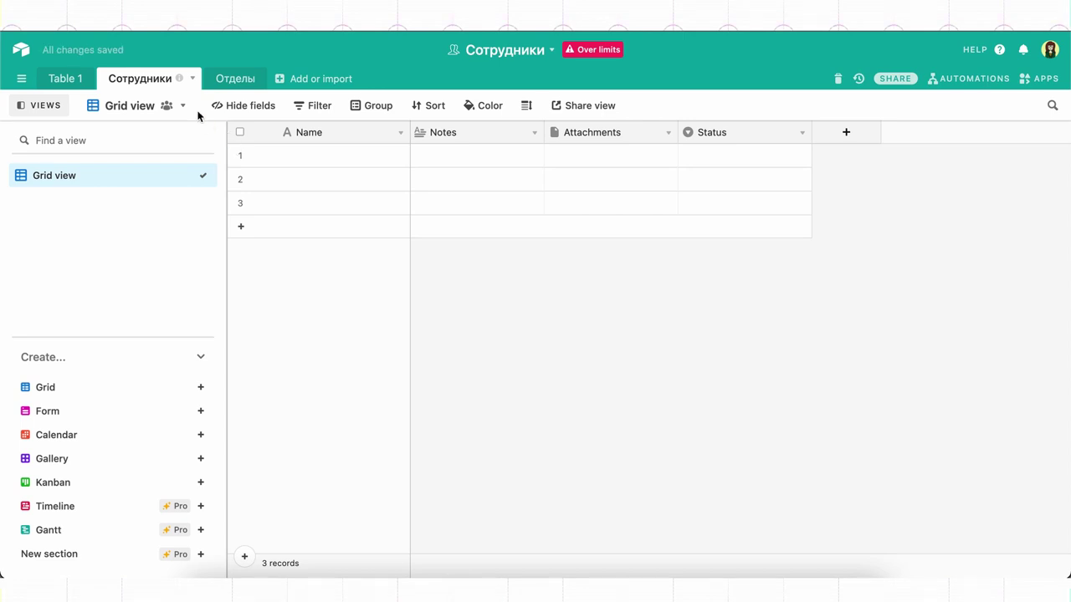
# Step: Delete the Отделы table and view it in the base trash
pyautogui.moveTo(179, 84)
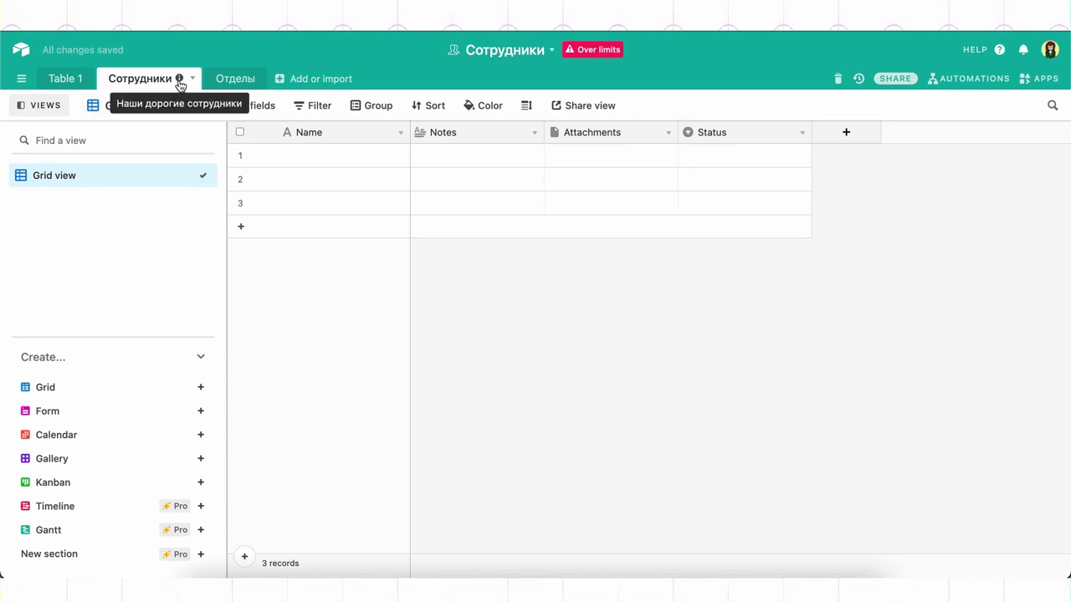
pyautogui.rightClick(224, 84)
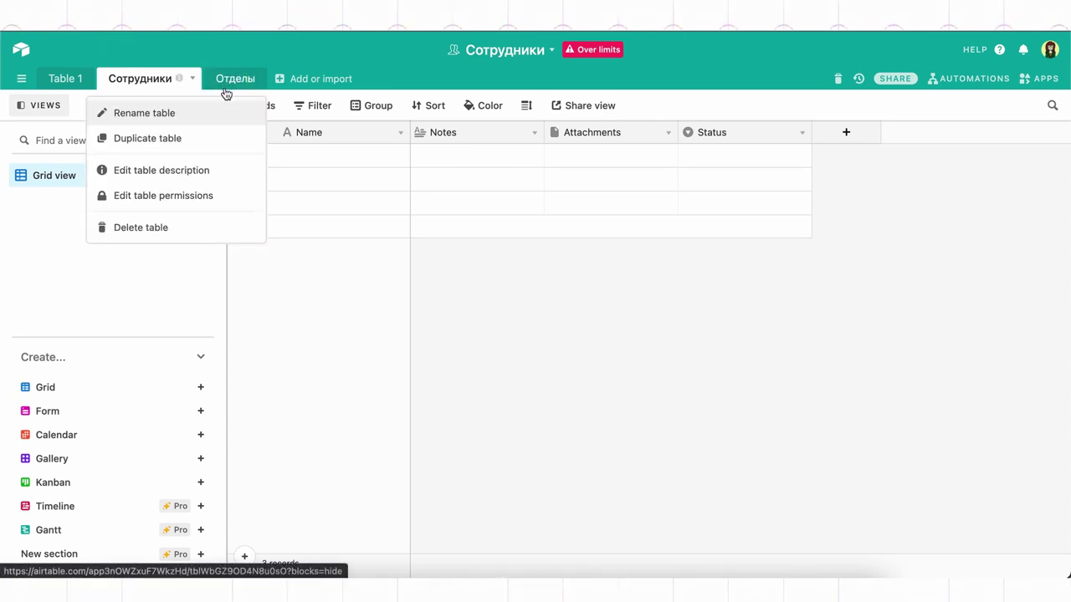
pyautogui.click(216, 226)
pyautogui.click(334, 187)
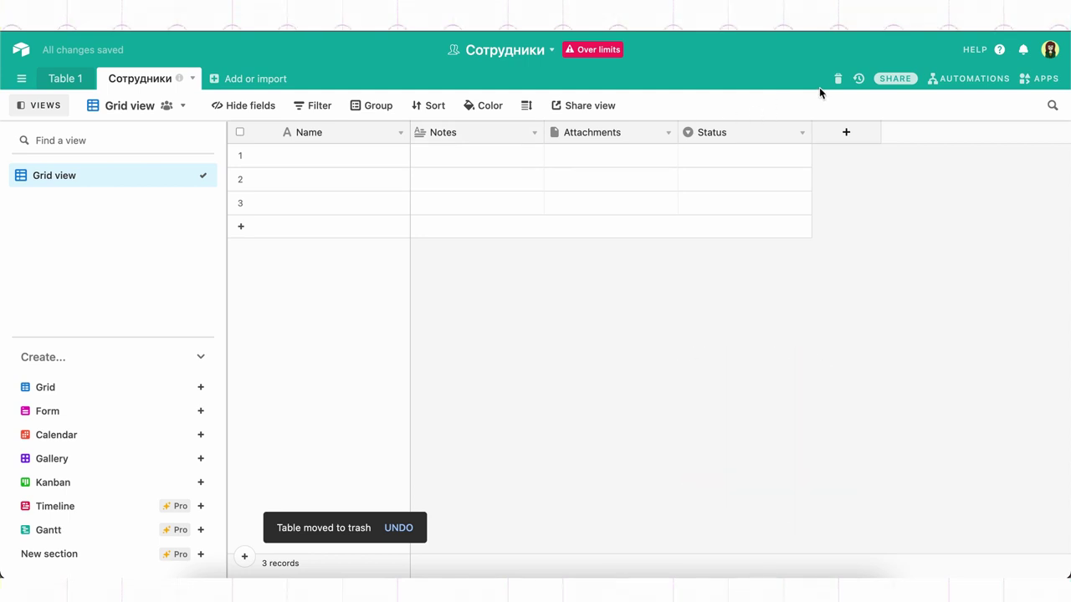
pyautogui.click(839, 79)
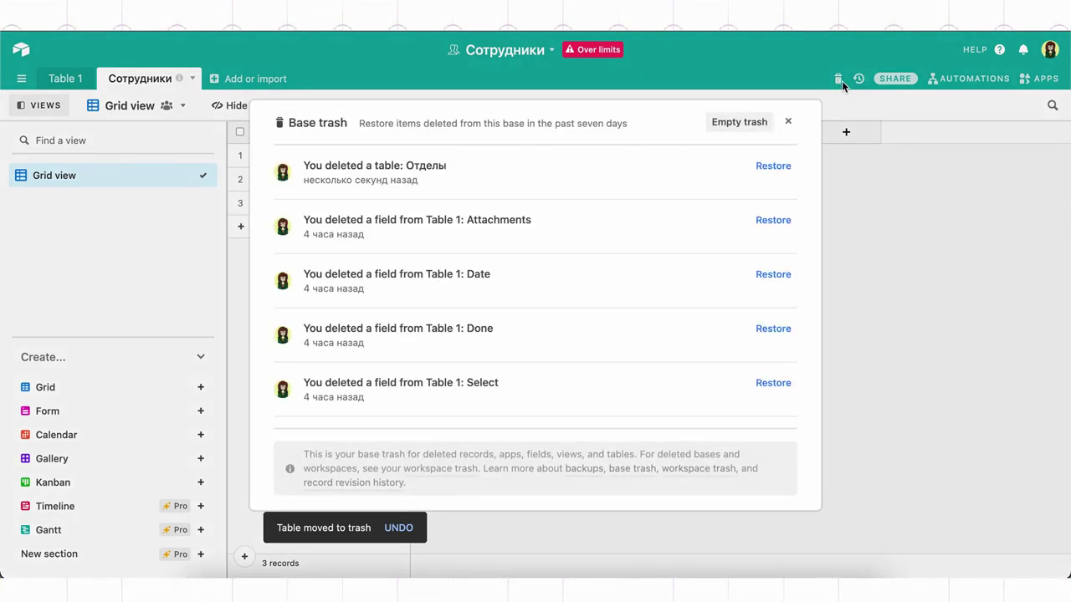
pyautogui.click(778, 166)
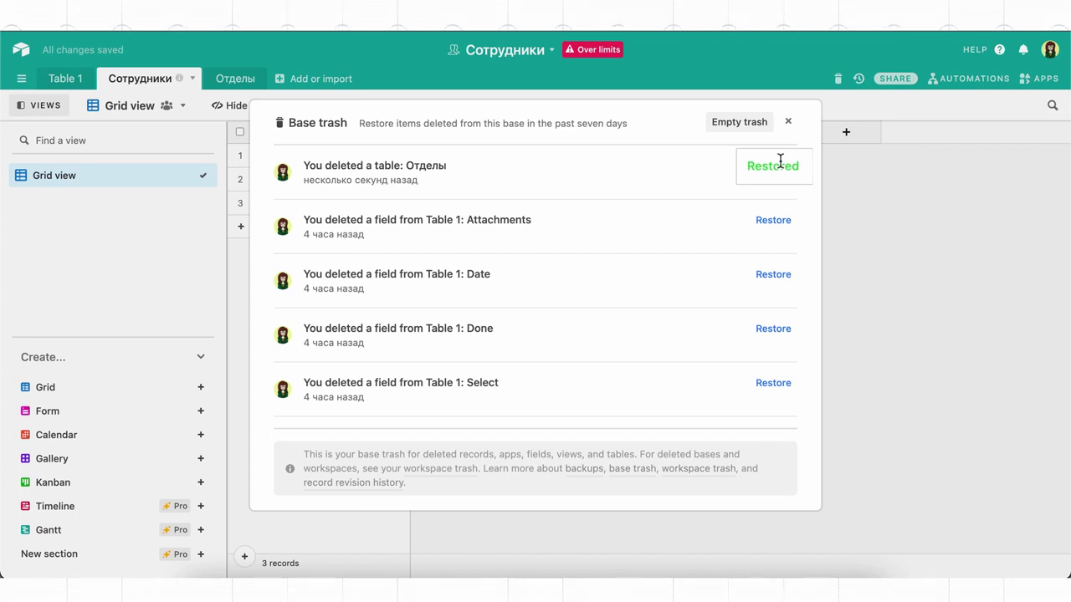
pyautogui.click(788, 123)
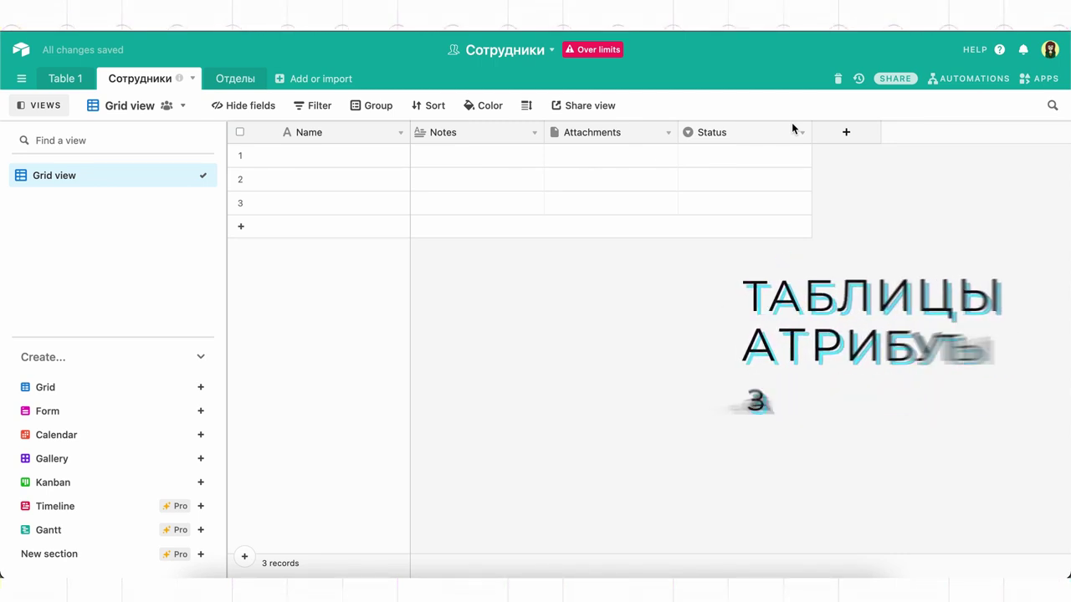
pyautogui.click(862, 79)
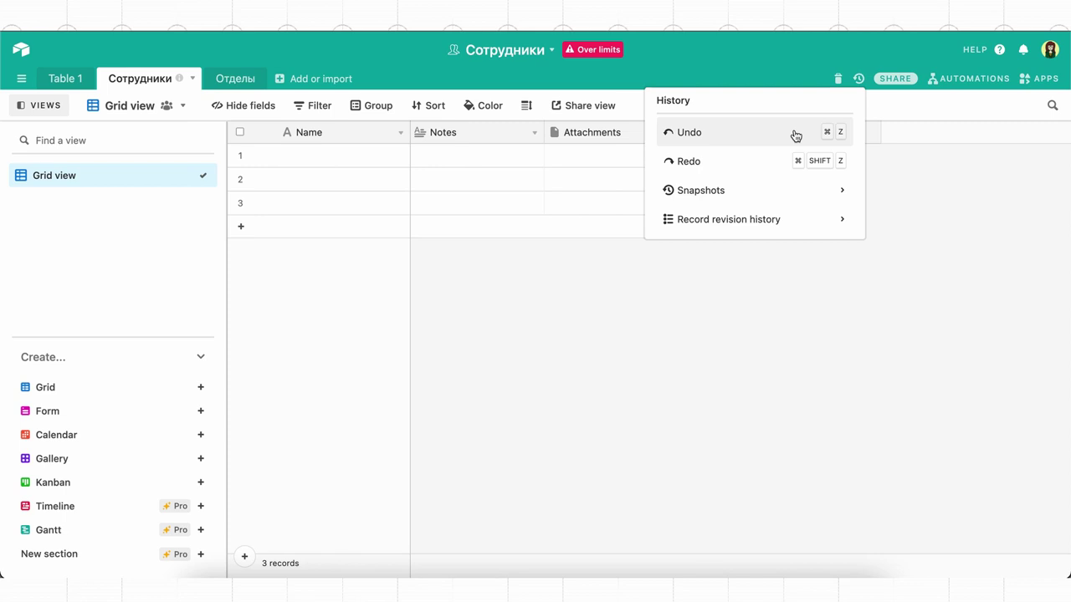
pyautogui.hotkey('ctrl', 'z')
pyautogui.click(603, 275)
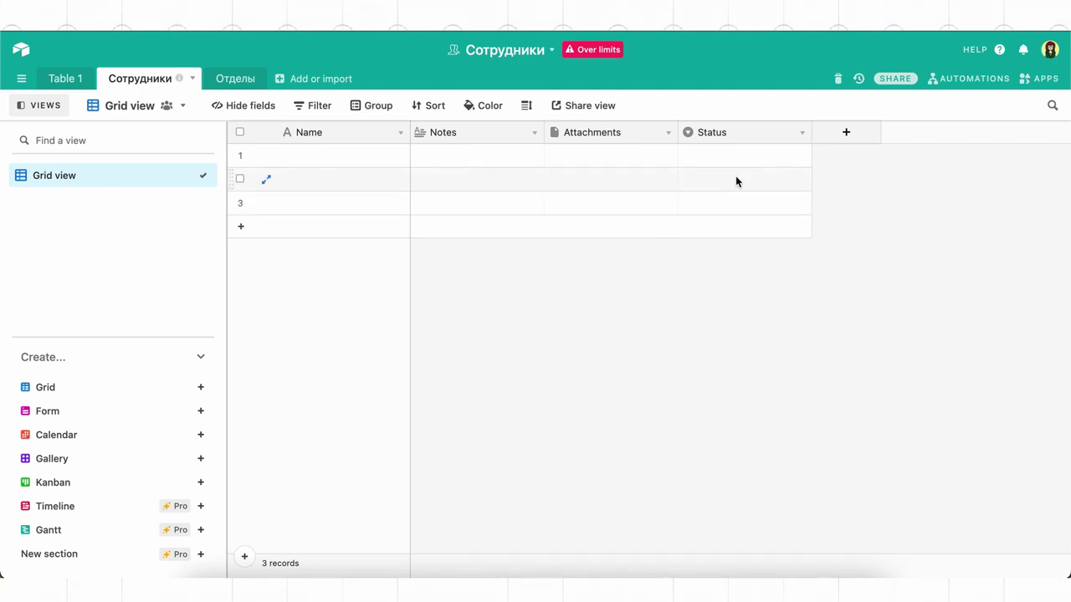
# Step: Add a single line text field named Дата начала работы
pyautogui.click(829, 138)
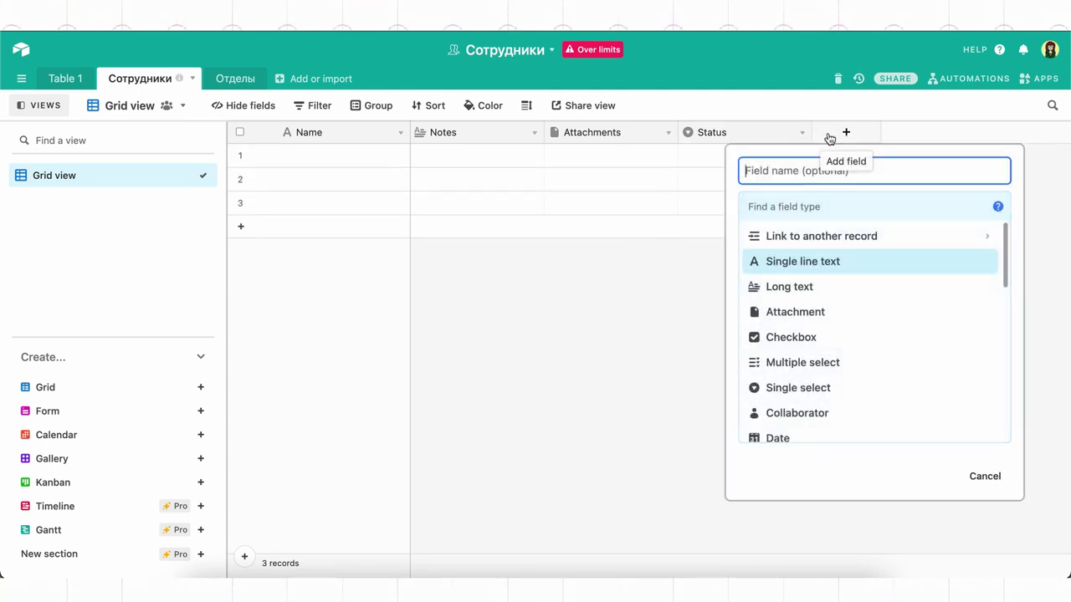
pyautogui.write('Дата ')
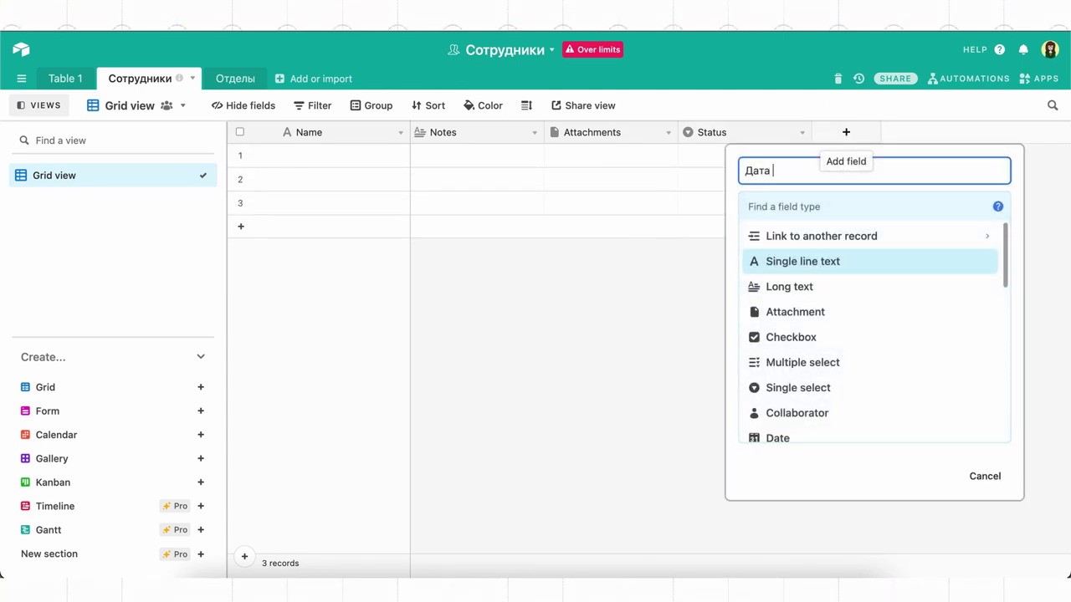
pyautogui.write('начала работы')
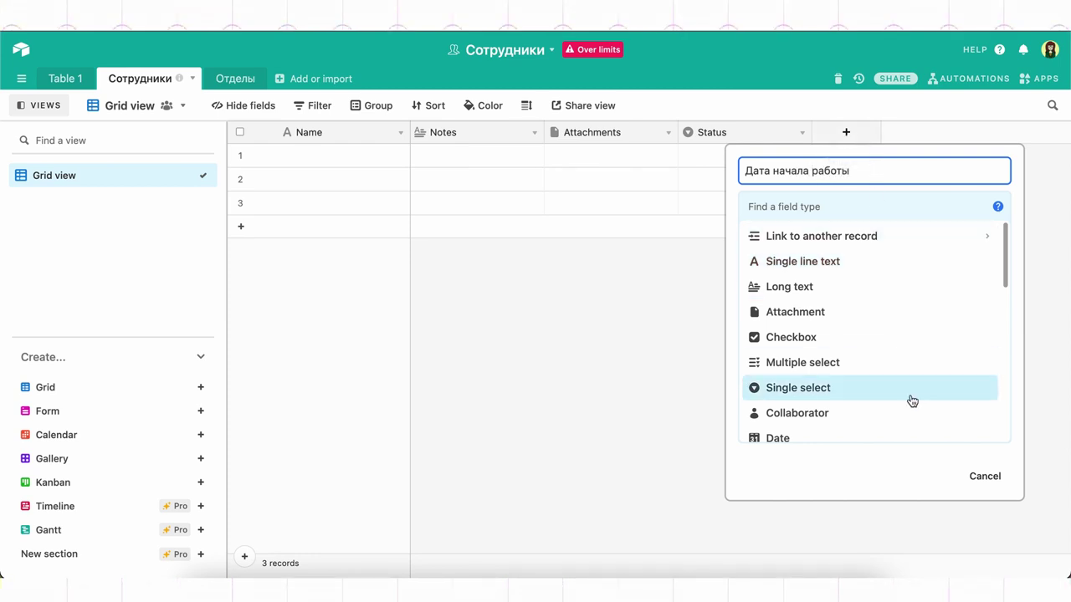
pyautogui.click(924, 466)
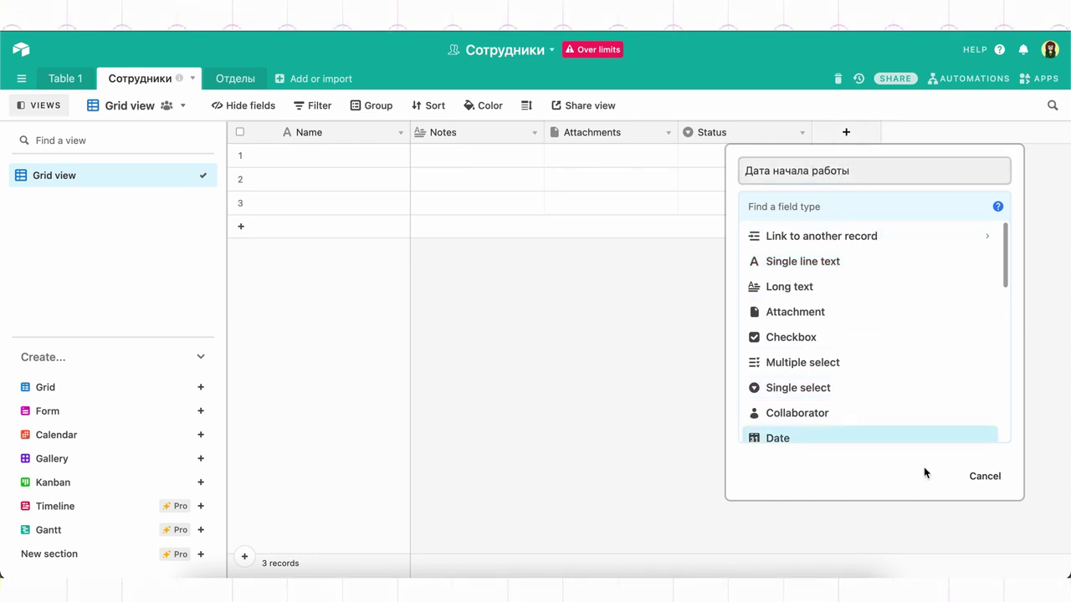
pyautogui.click(916, 260)
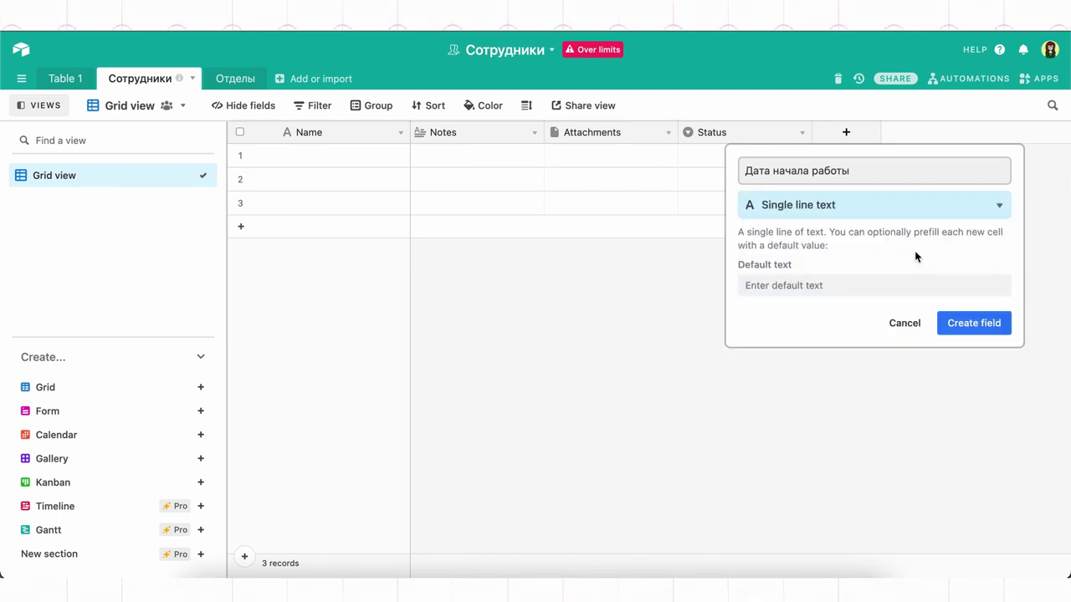
pyautogui.click(964, 324)
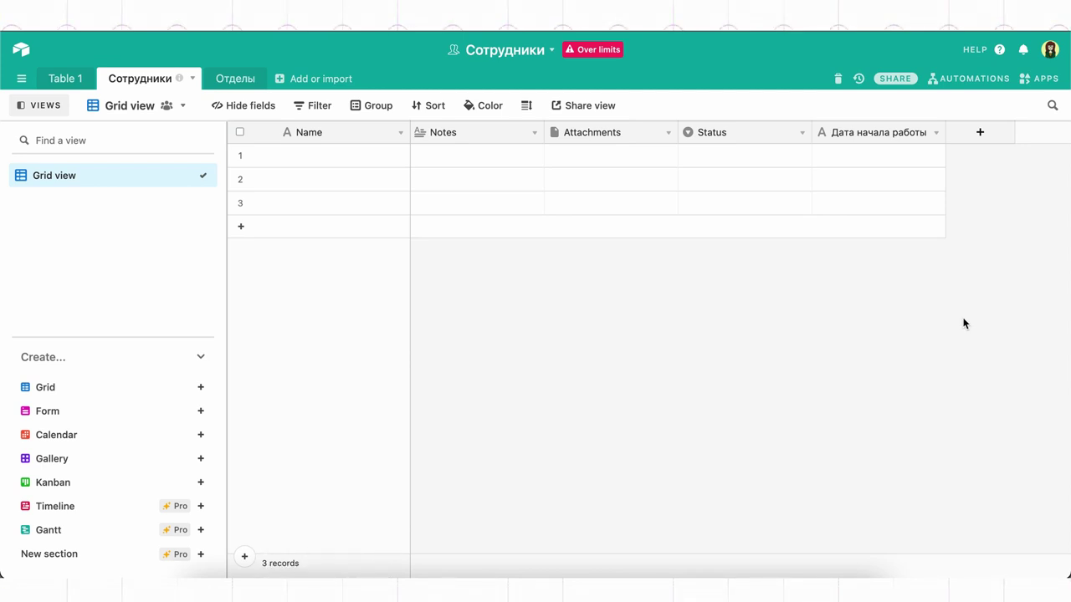
# Step: Insert a single line text field Должность to the right of Дата начала работы
pyautogui.rightClick(867, 142)
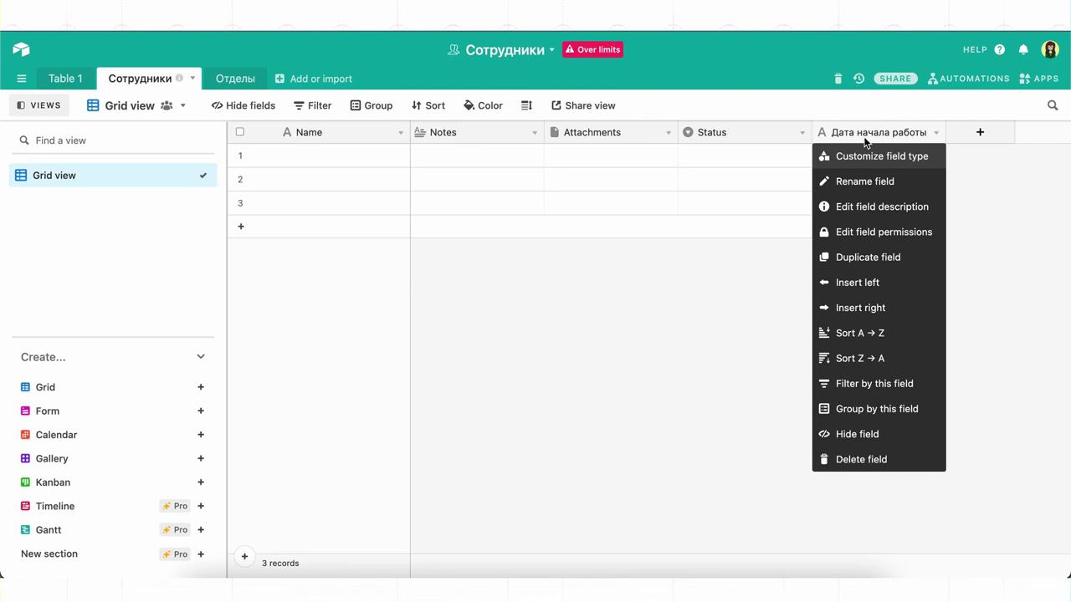
pyautogui.click(883, 307)
pyautogui.write('Должность')
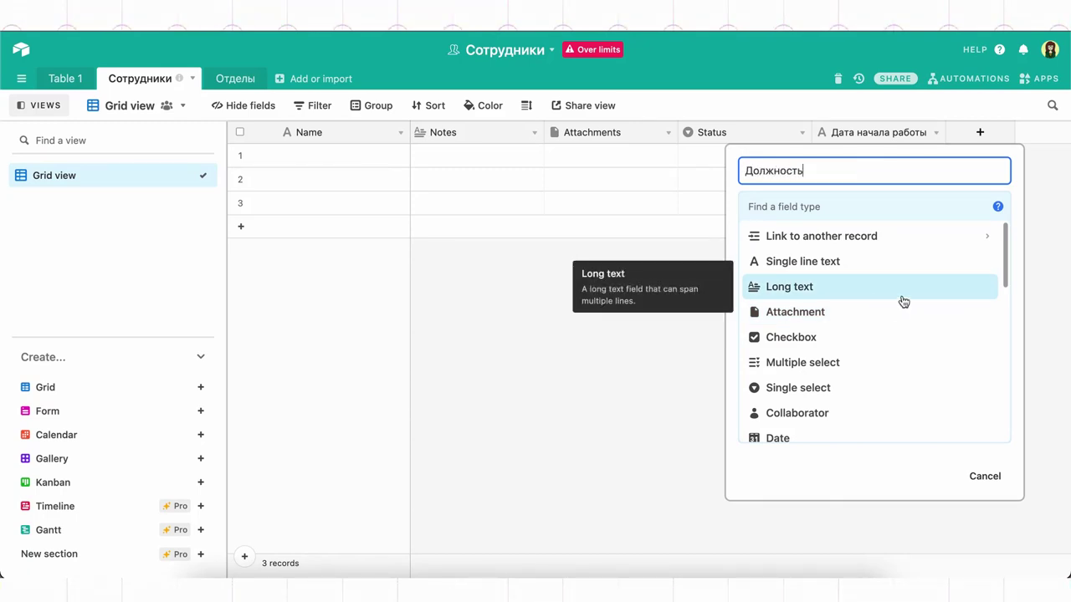
pyautogui.click(921, 264)
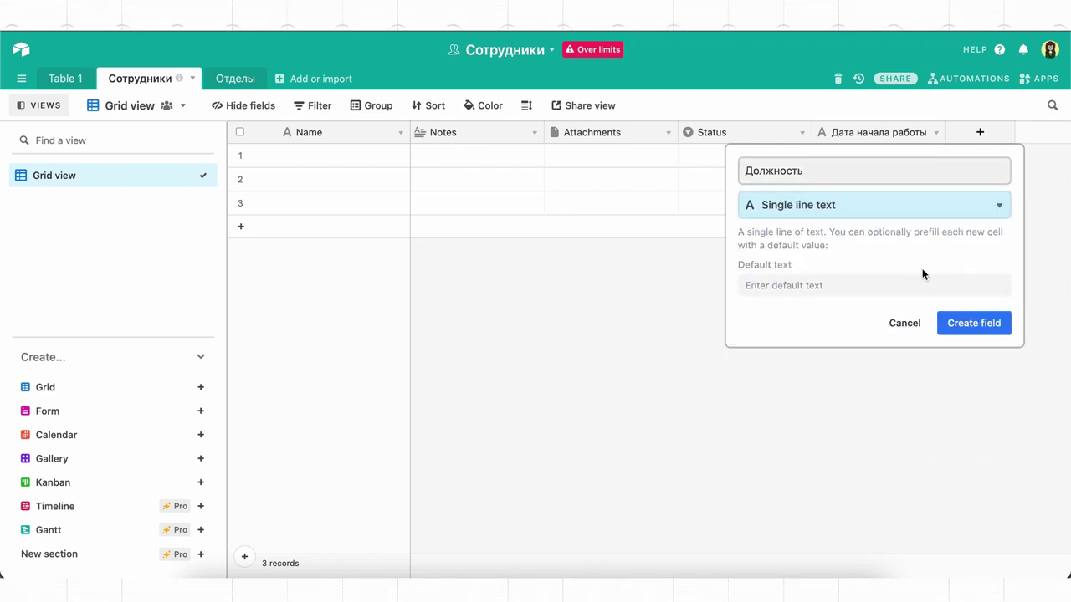
pyautogui.click(967, 321)
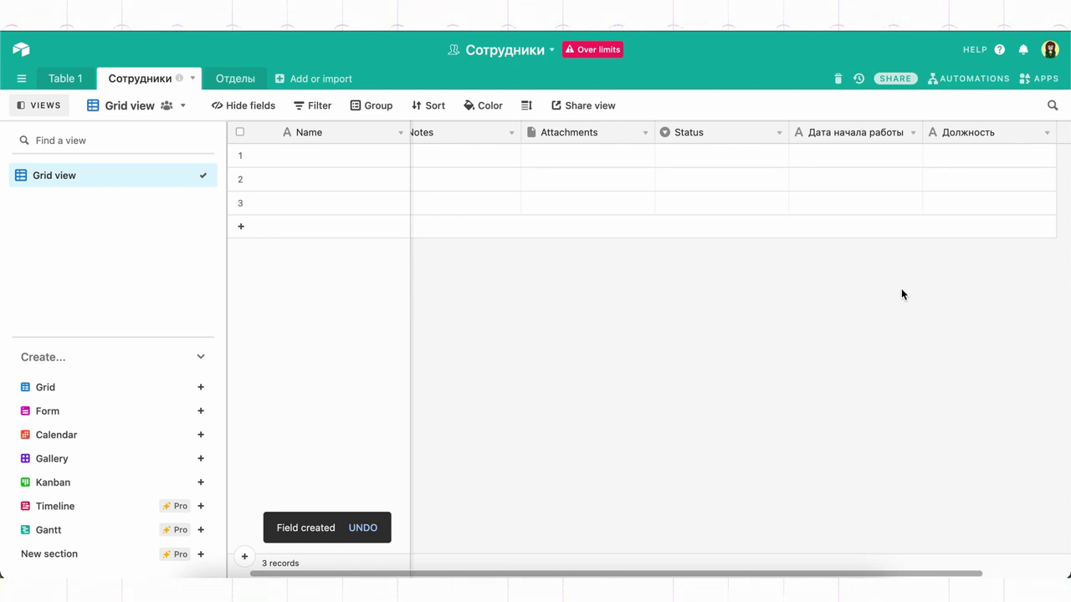
# Step: Rename the primary Name field to ФИО
pyautogui.hscroll(-1, 902, 290)
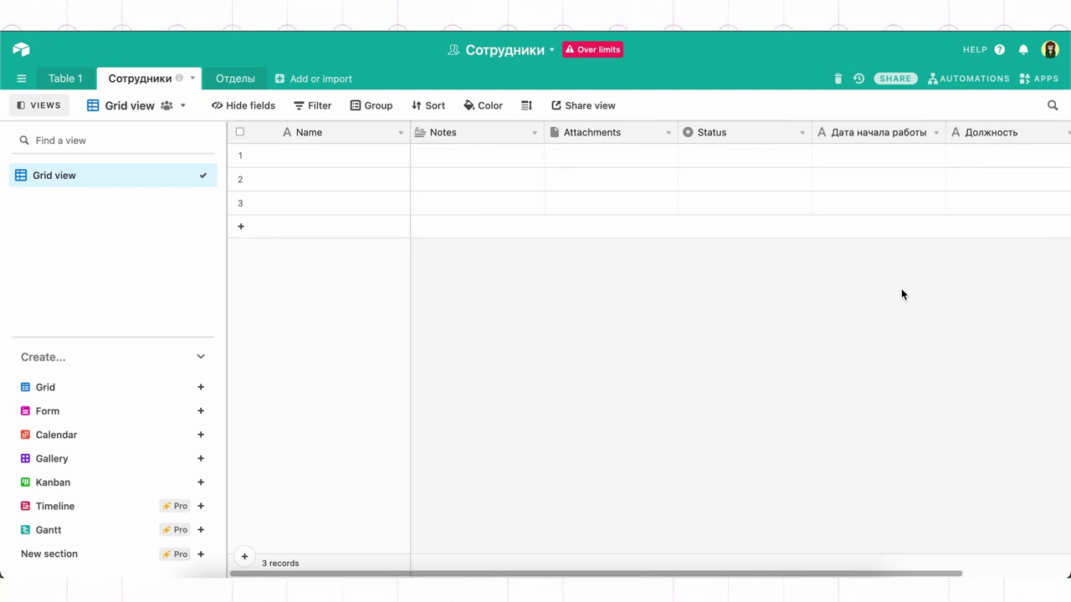
pyautogui.click(380, 136)
pyautogui.click(380, 135)
pyautogui.write('ФИО')
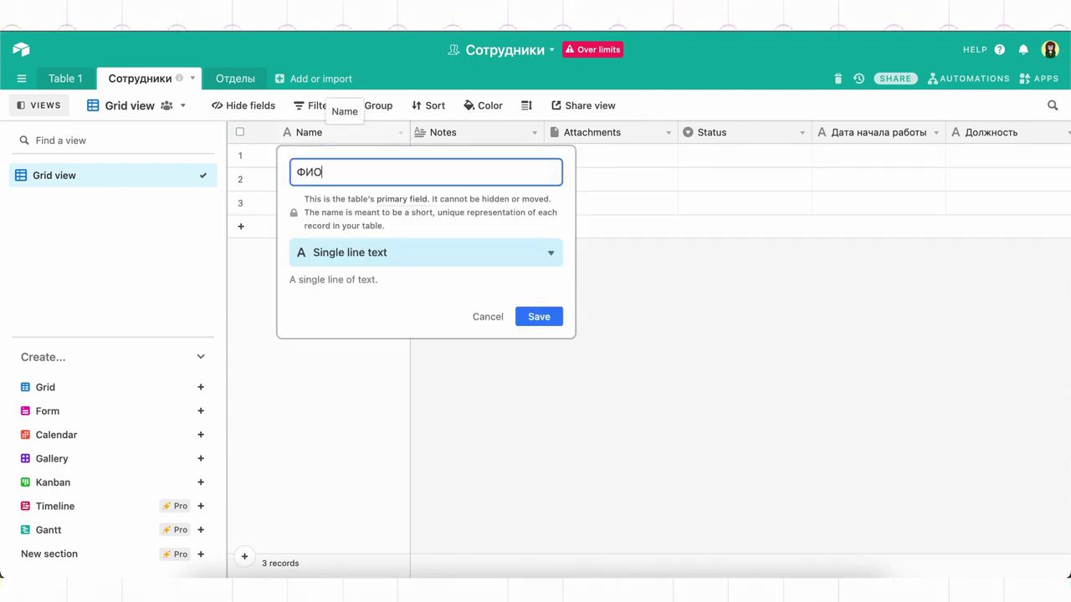
pyautogui.click(548, 316)
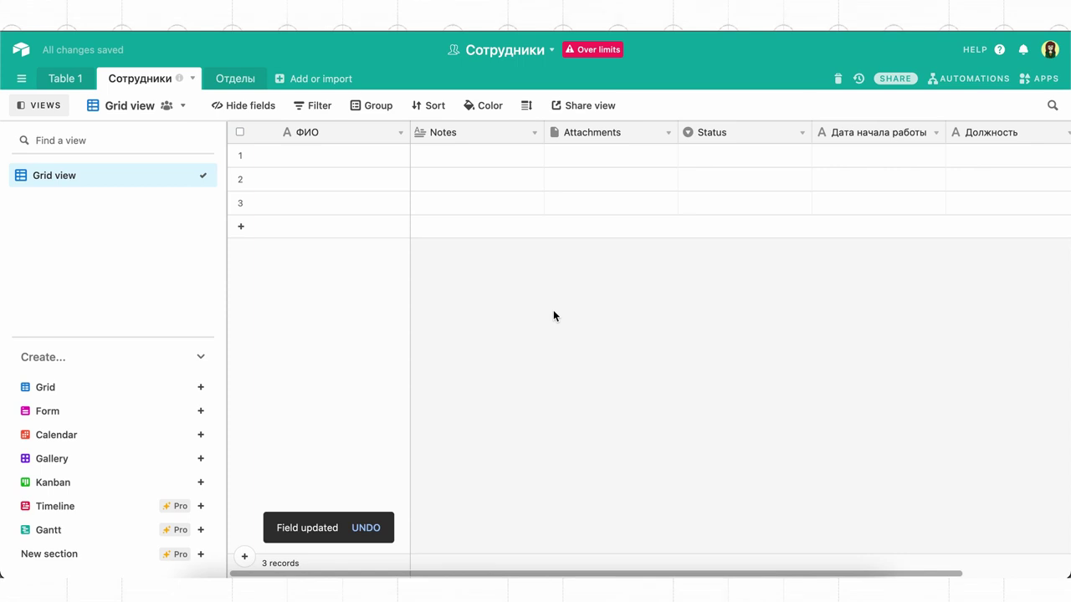
# Step: Browse the ФИО field's menu, where hiding and deleting are unavailable for the primary field
pyautogui.rightClick(359, 135)
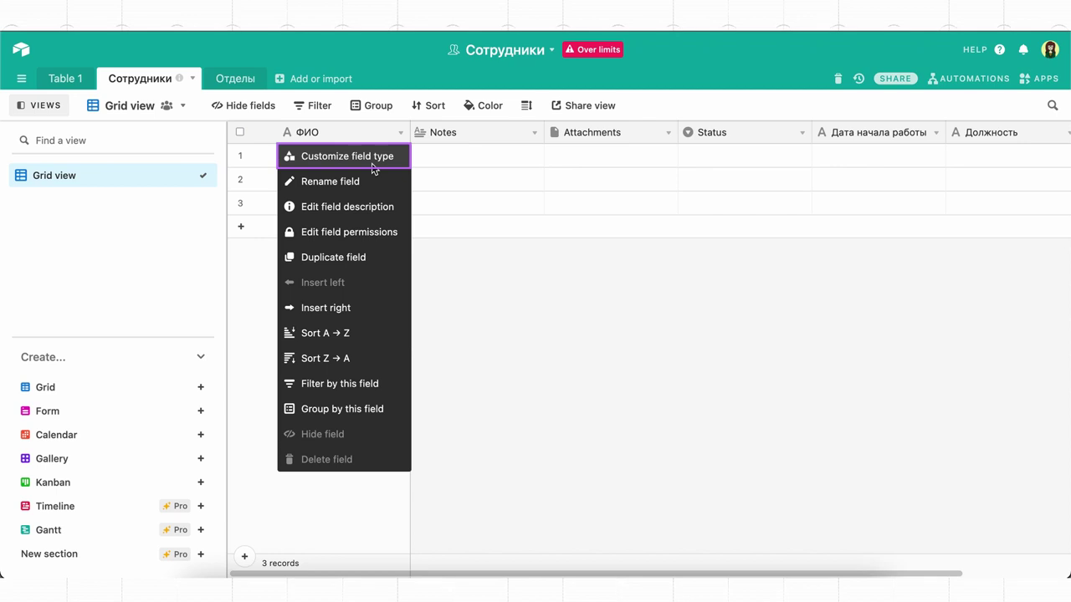
pyautogui.press('Down')
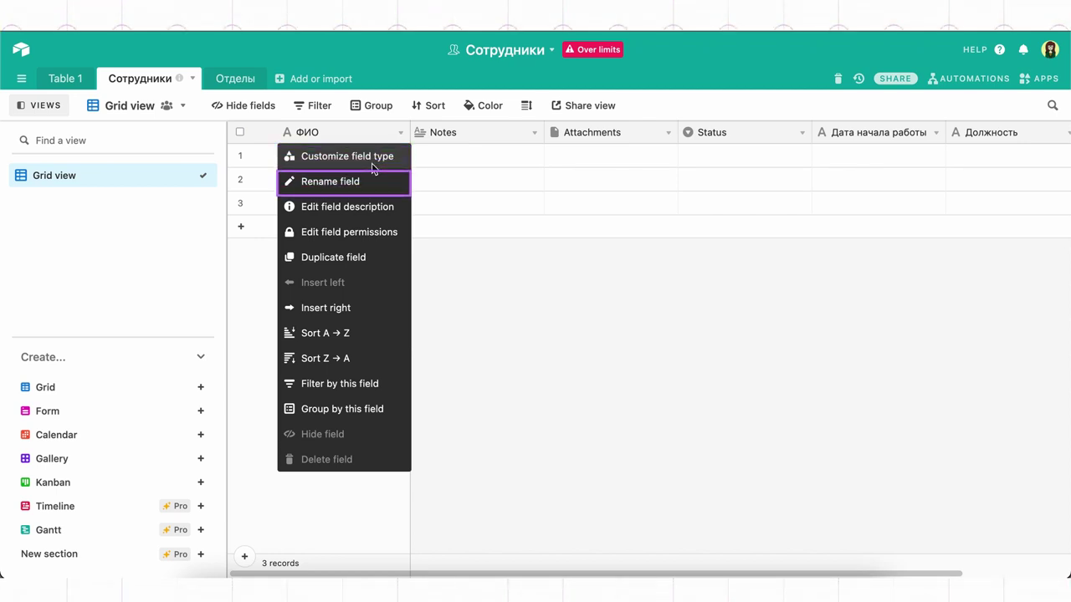
pyautogui.press('Down')
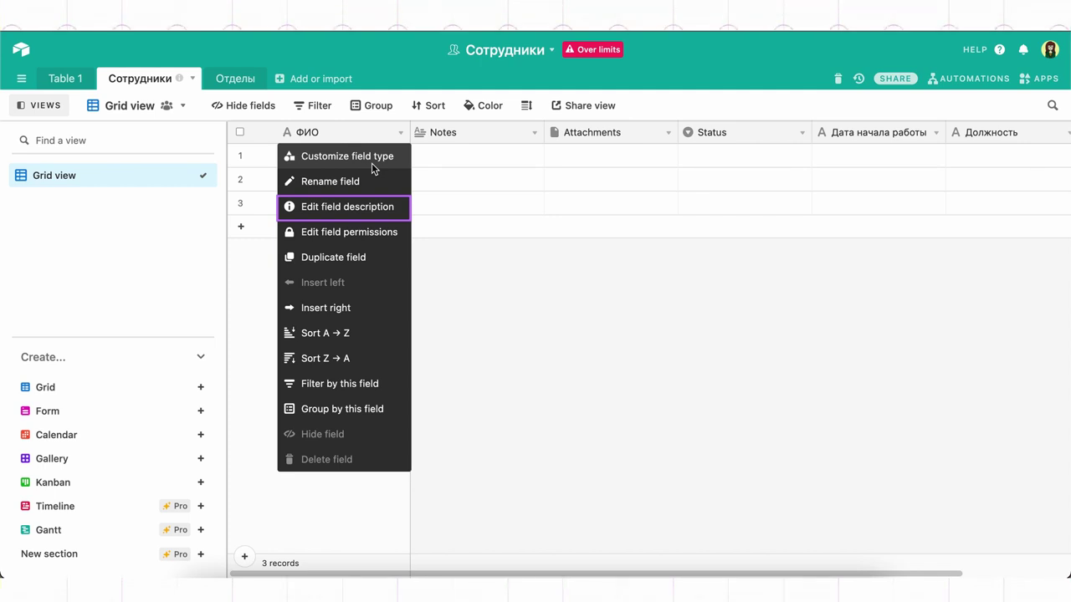
pyautogui.press('Down')
pyautogui.press('Down')
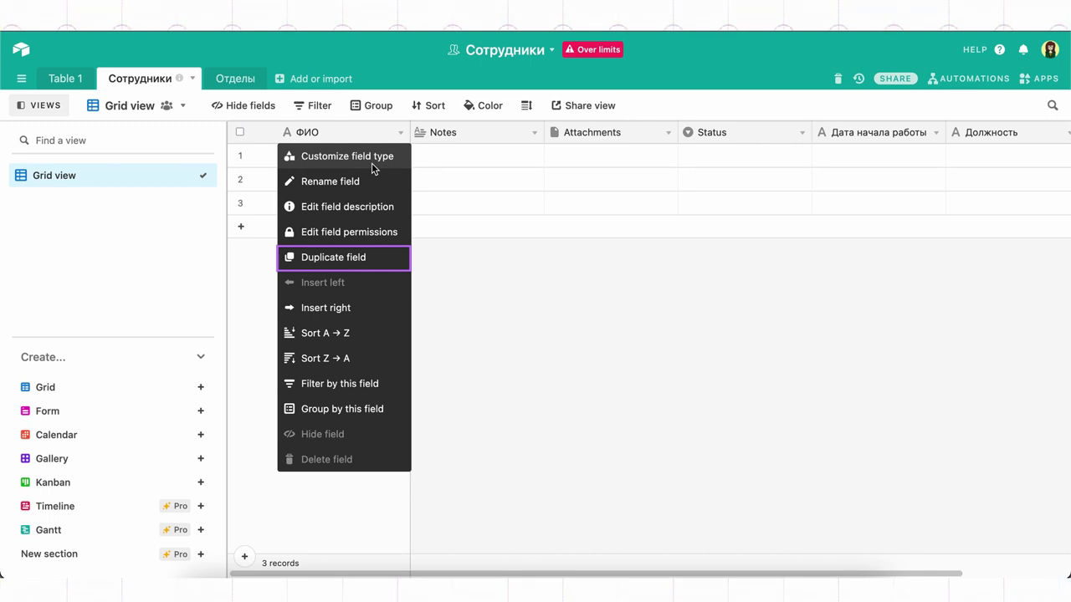
pyautogui.press('Down')
pyautogui.press('Down')
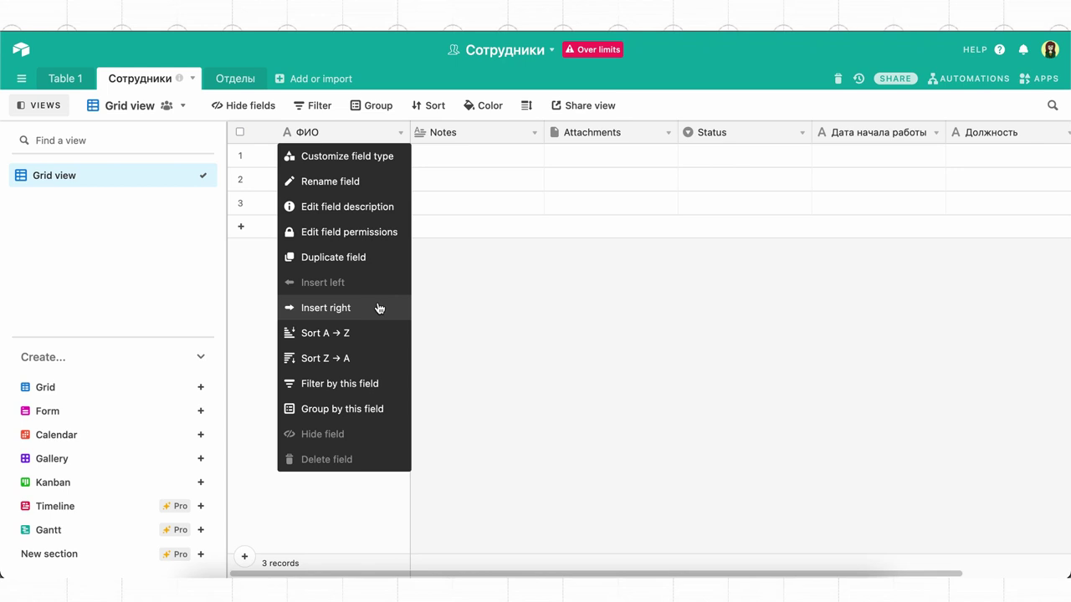
# Step: Delete the Notes field from the Сотрудники table
pyautogui.click(442, 314)
pyautogui.rightClick(471, 141)
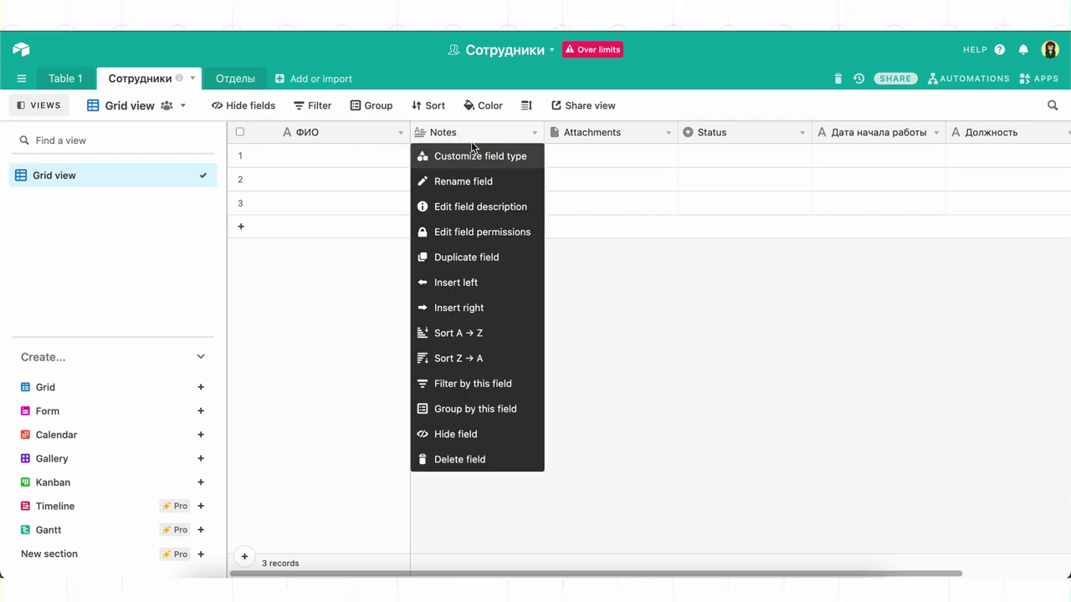
pyautogui.click(460, 460)
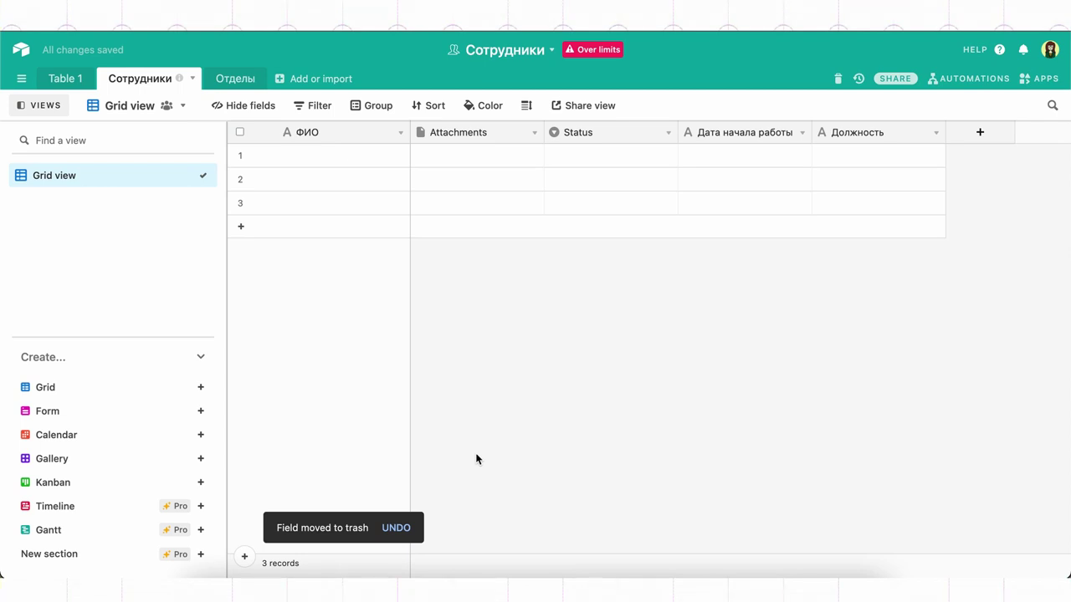
# Step: Add two new empty records at the end of the table
pyautogui.click(435, 133)
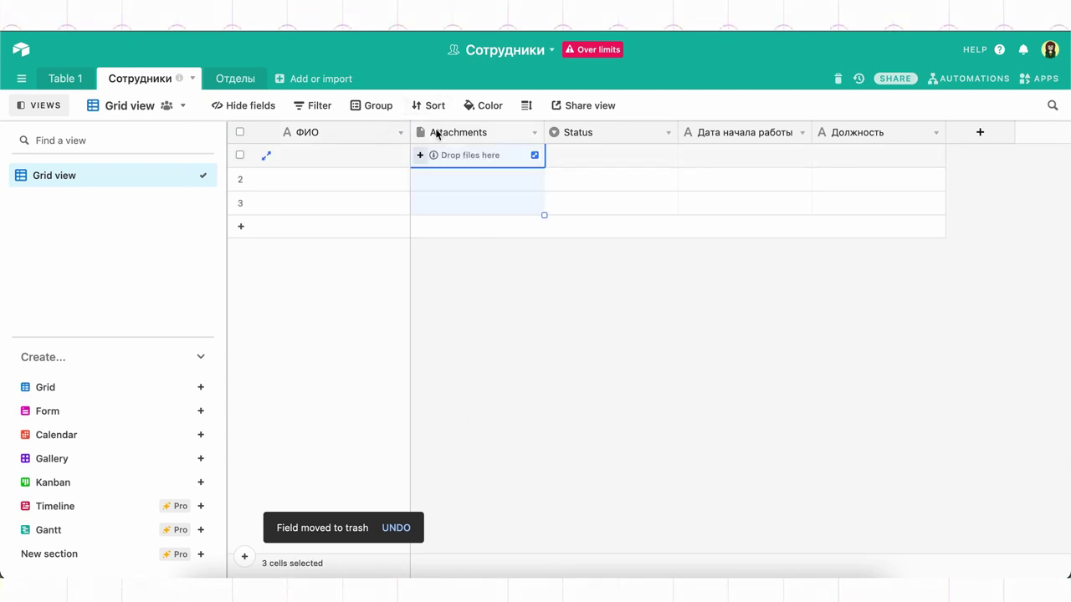
pyautogui.click(236, 179)
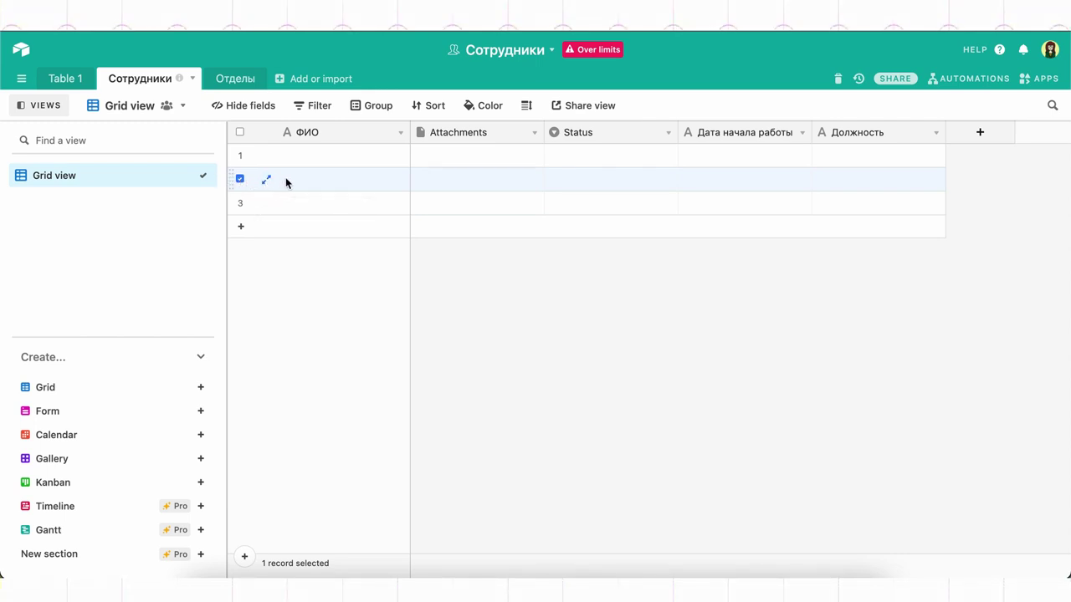
pyautogui.click(243, 228)
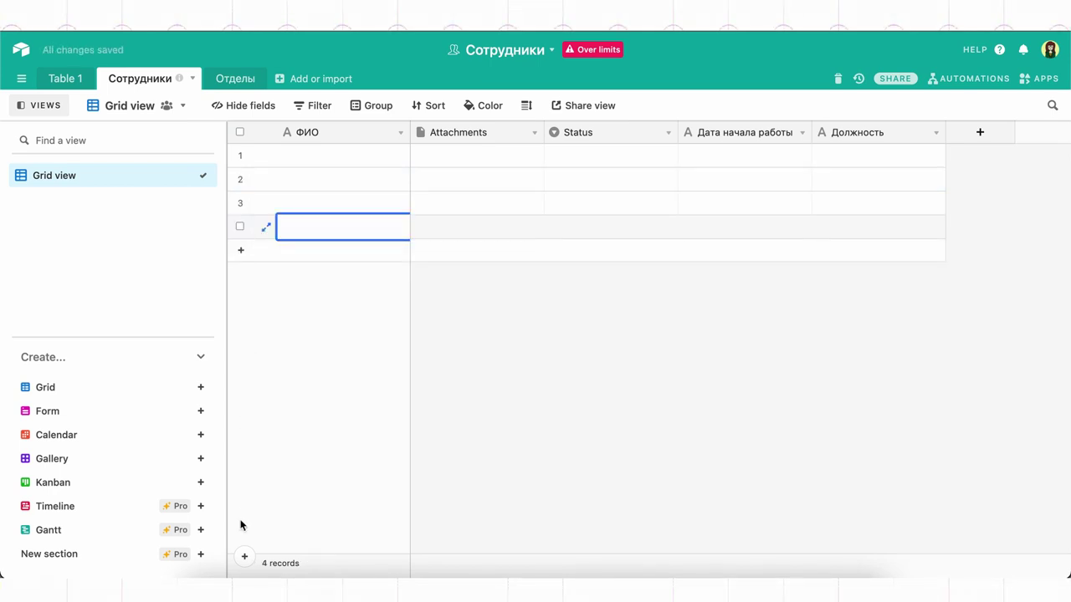
pyautogui.click(247, 560)
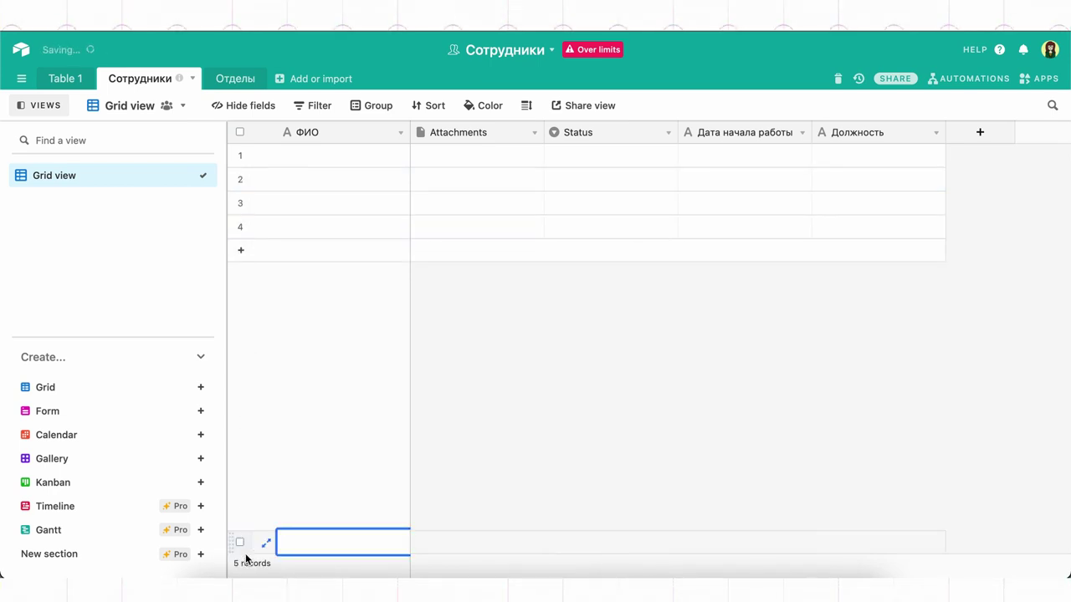
pyautogui.click(471, 387)
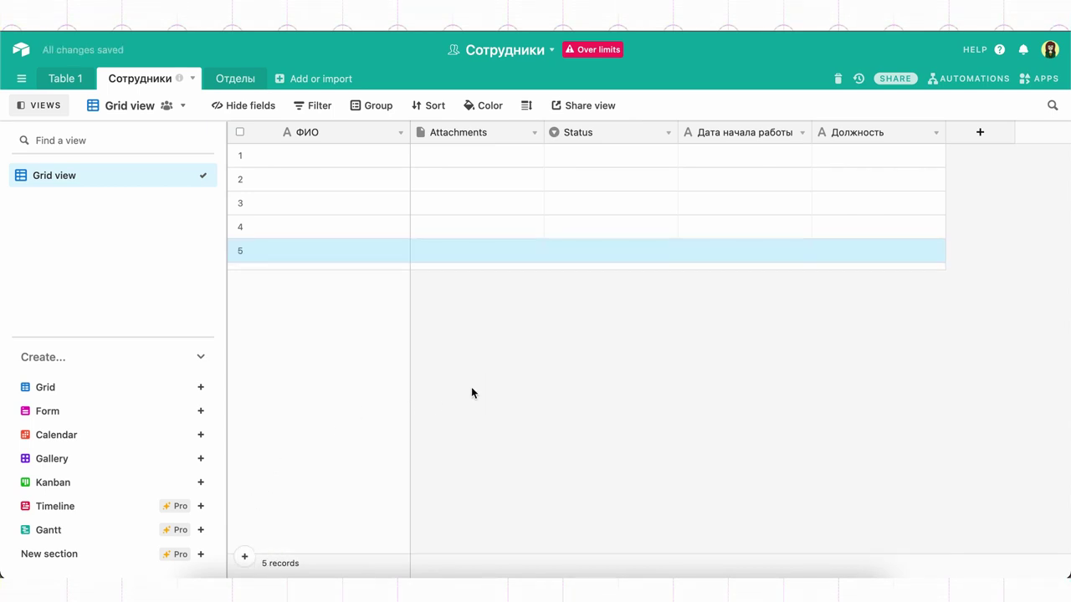
# Step: Insert empty records below row 4 and below row 6
pyautogui.rightClick(377, 229)
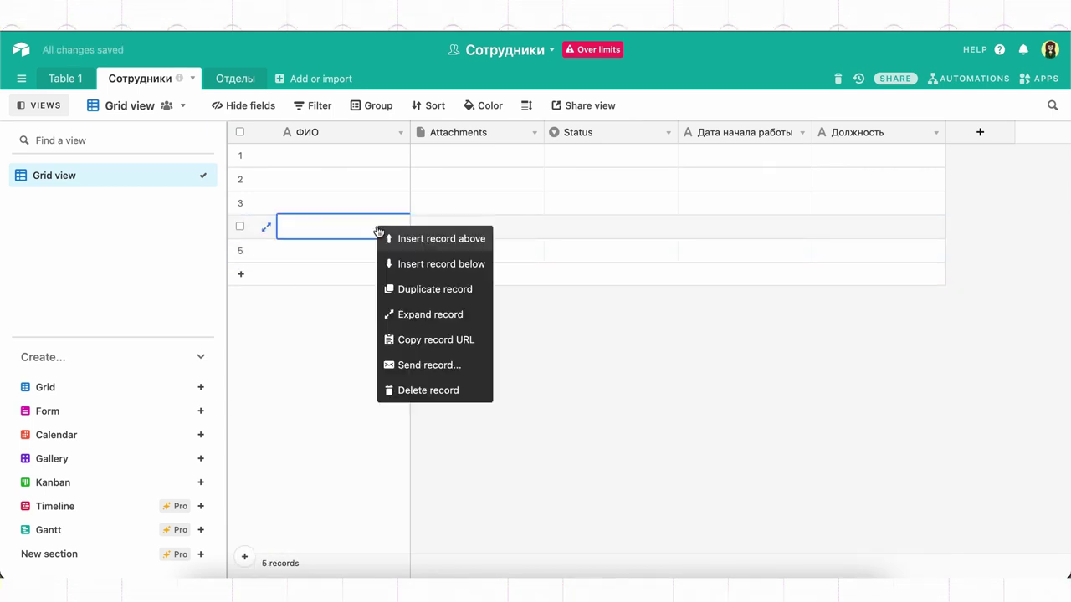
pyautogui.click(447, 266)
pyautogui.click(458, 336)
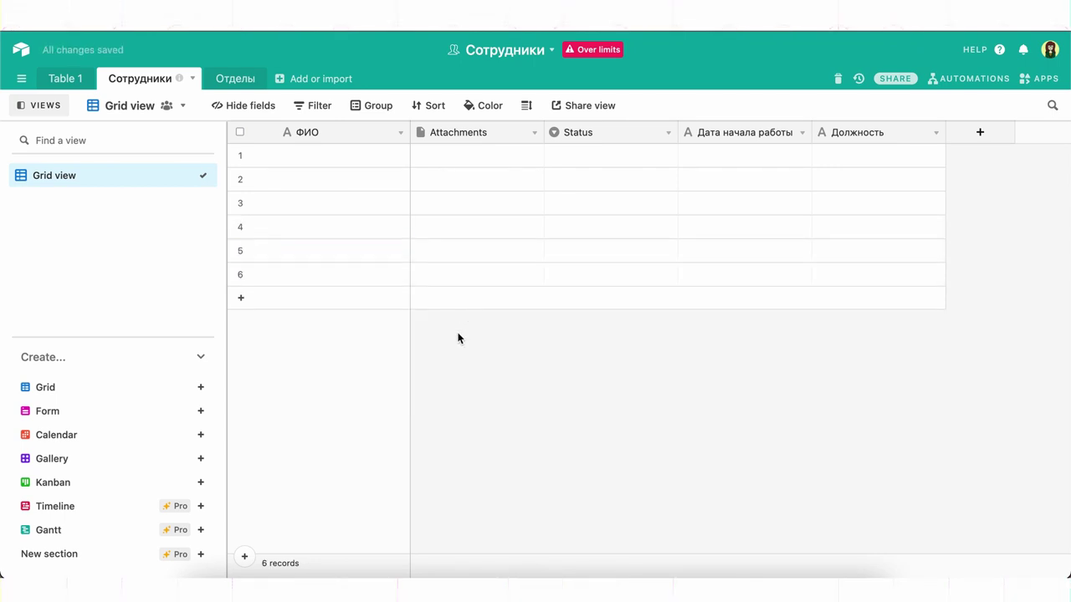
pyautogui.click(466, 282)
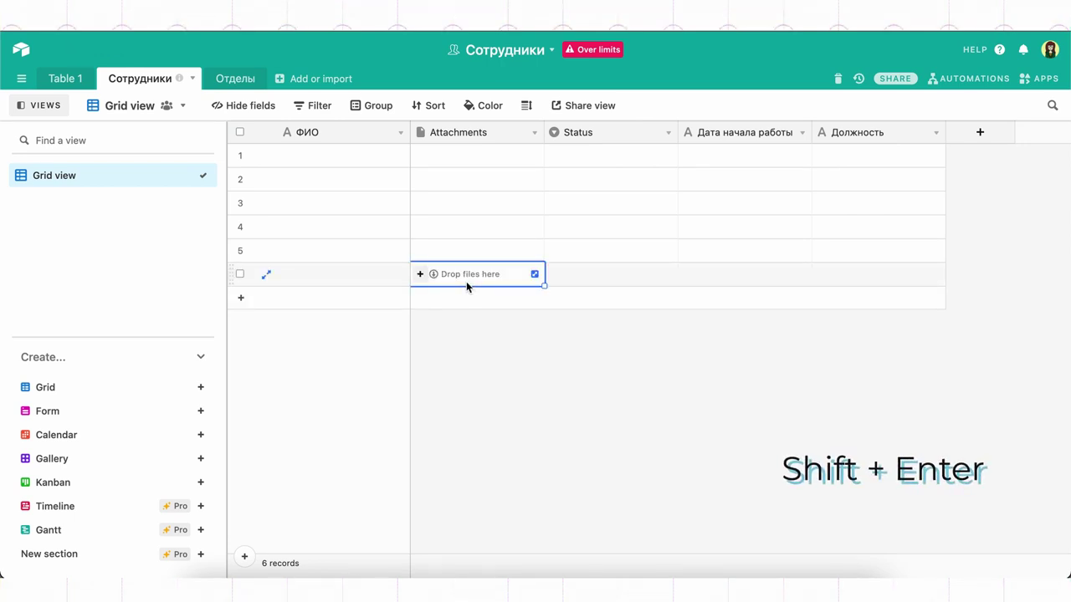
pyautogui.hotkey('shift', 'Return')
pyautogui.click(471, 361)
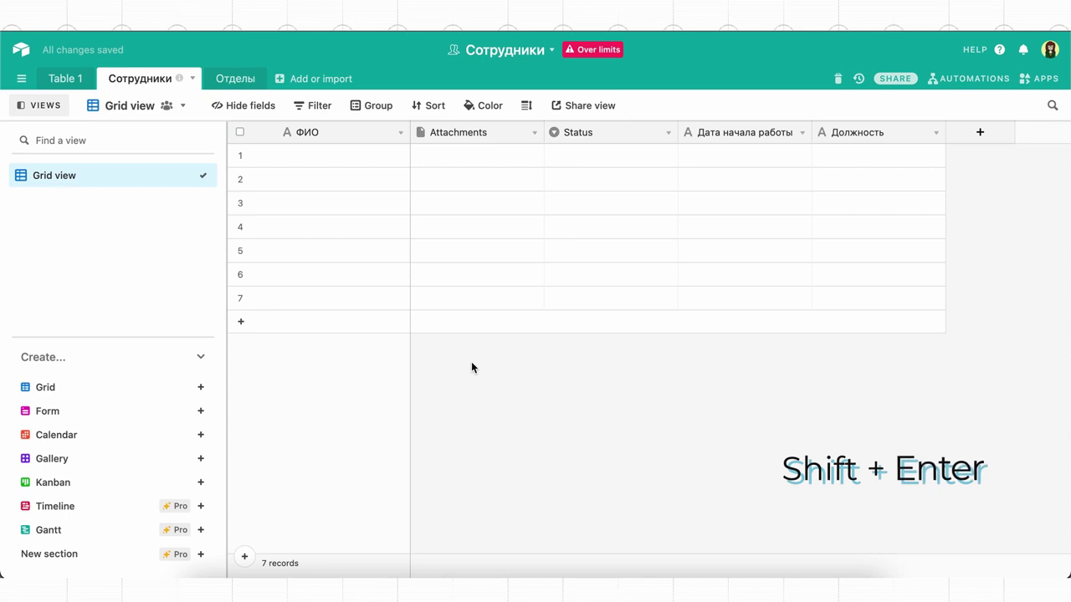
# Step: Duplicate record 5
pyautogui.click(381, 264)
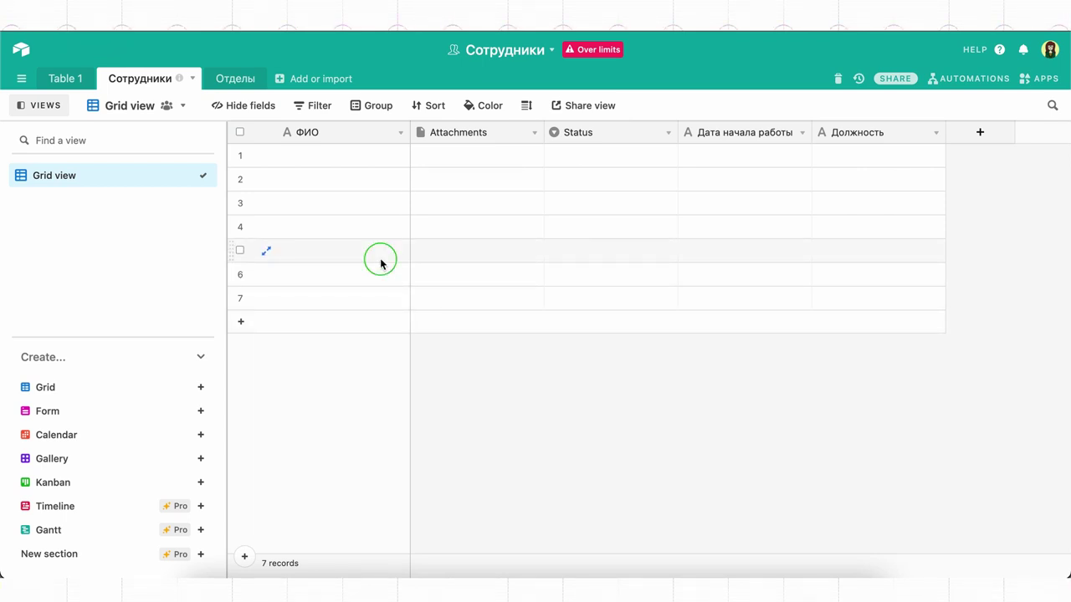
pyautogui.rightClick(381, 263)
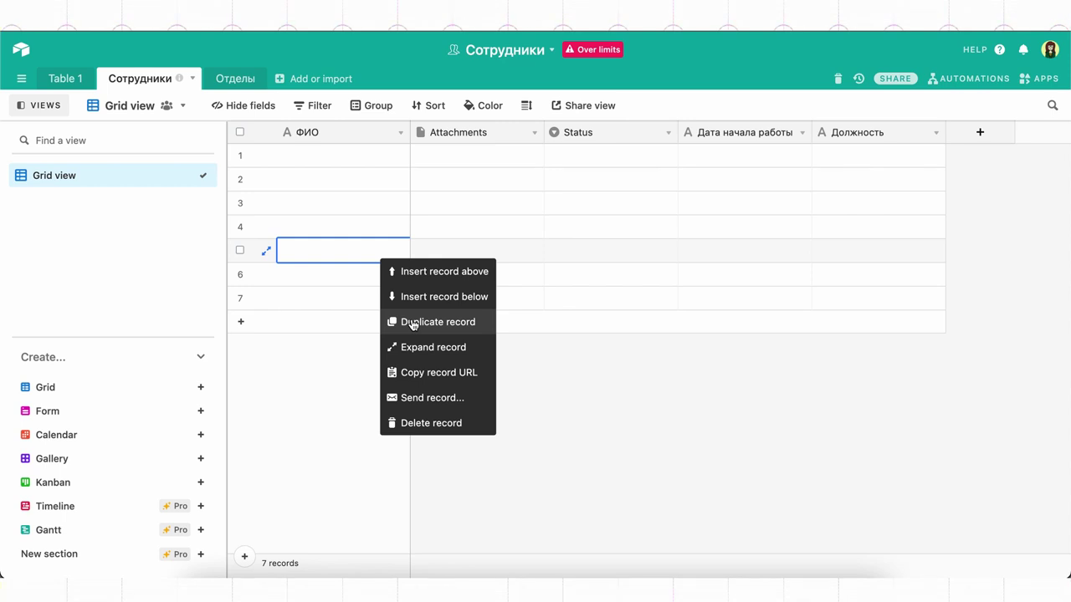
pyautogui.click(413, 323)
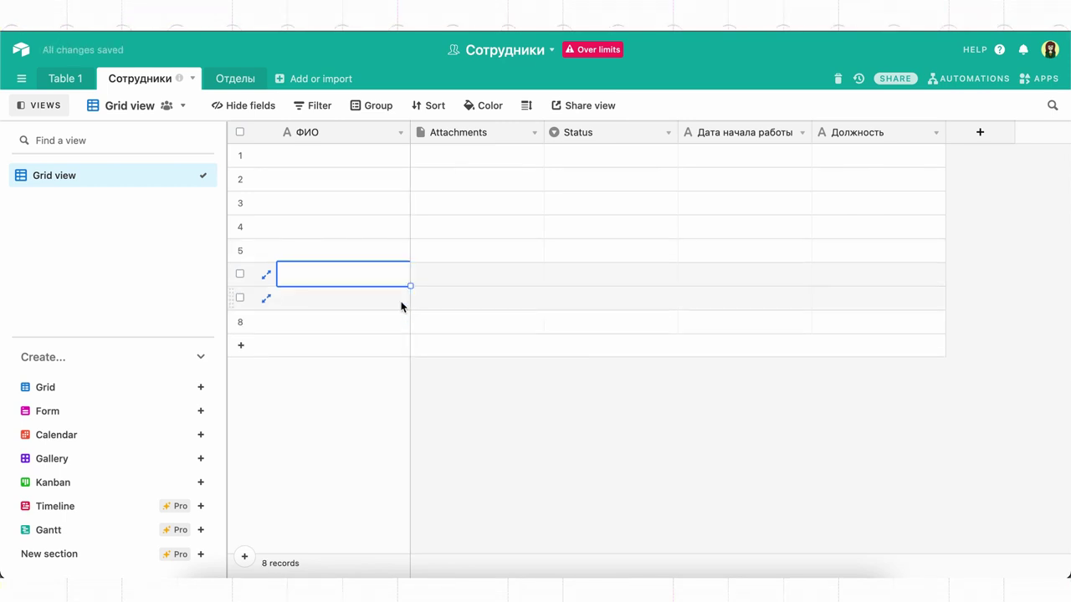
# Step: Delete record 6, then delete rows 4–6 together as a selection
pyautogui.rightClick(389, 279)
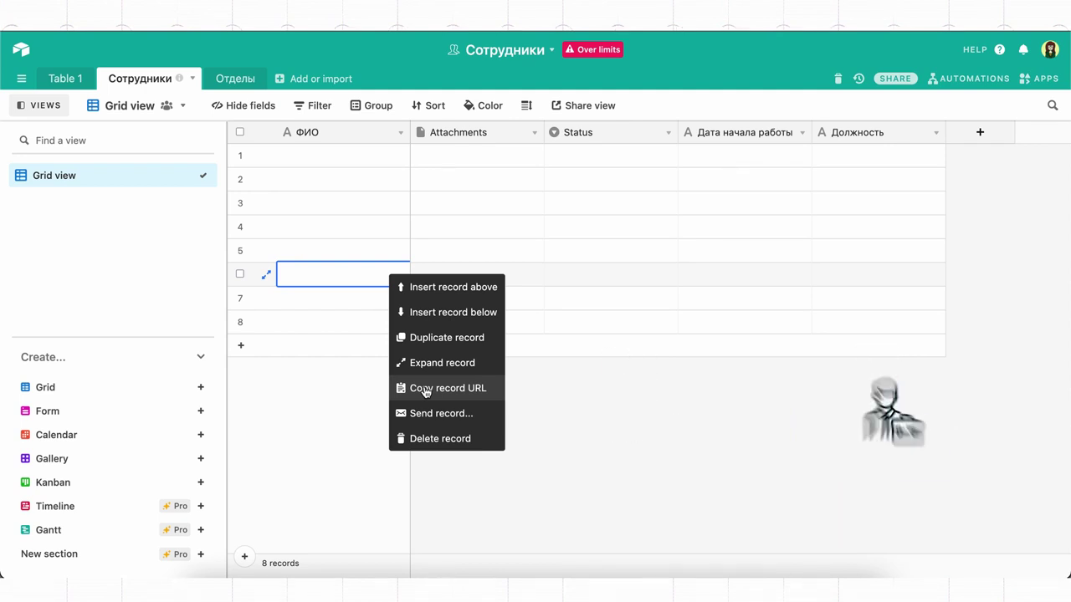
pyautogui.click(440, 439)
pyautogui.click(352, 224)
pyautogui.keyDown('shift'); pyautogui.click(354, 276); pyautogui.keyUp('shift')
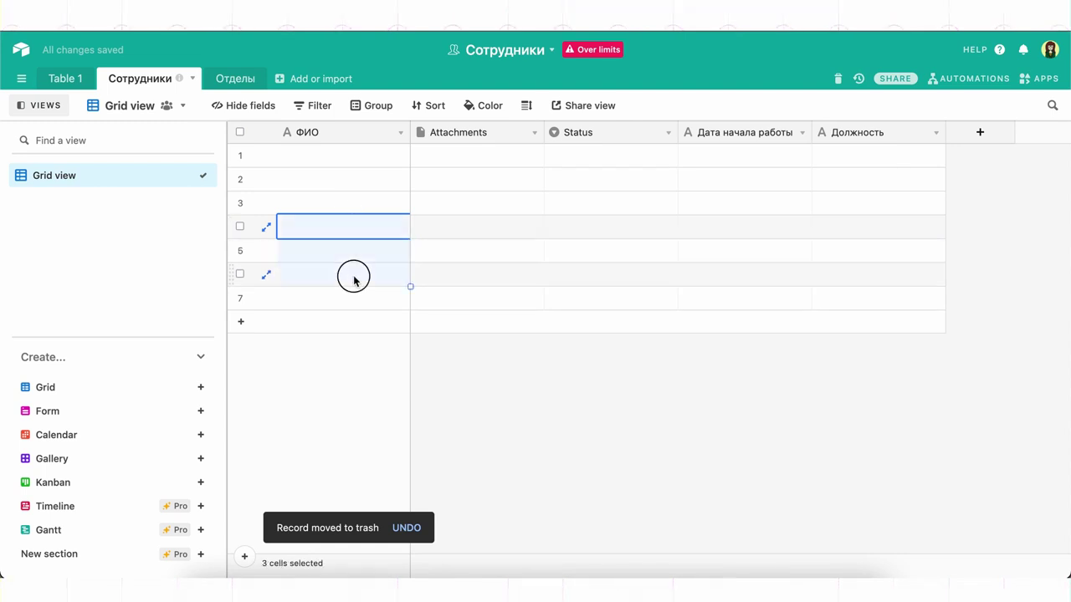
pyautogui.rightClick(354, 262)
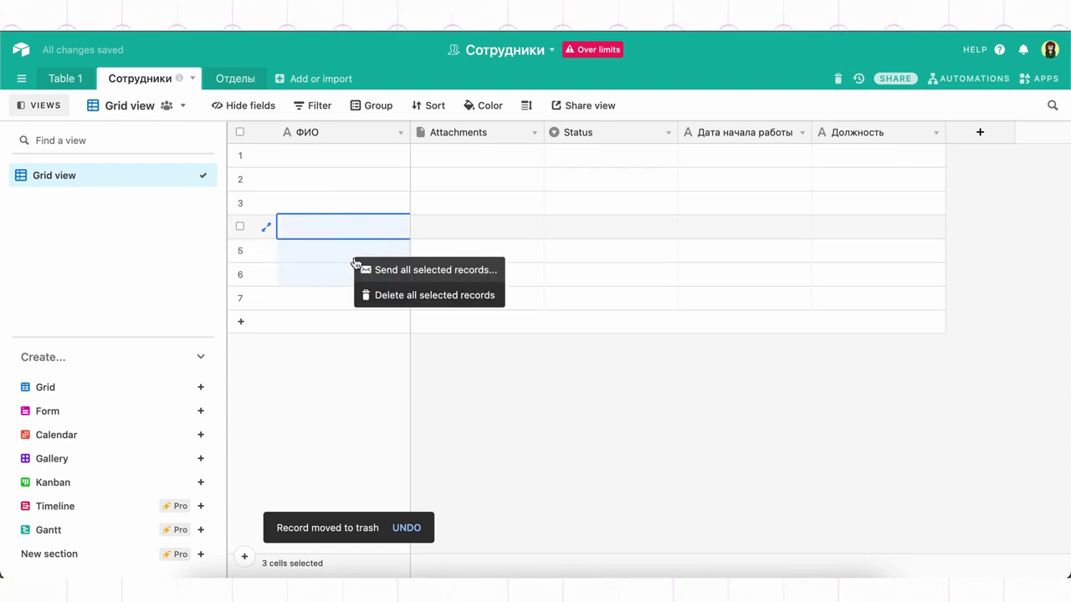
pyautogui.click(381, 295)
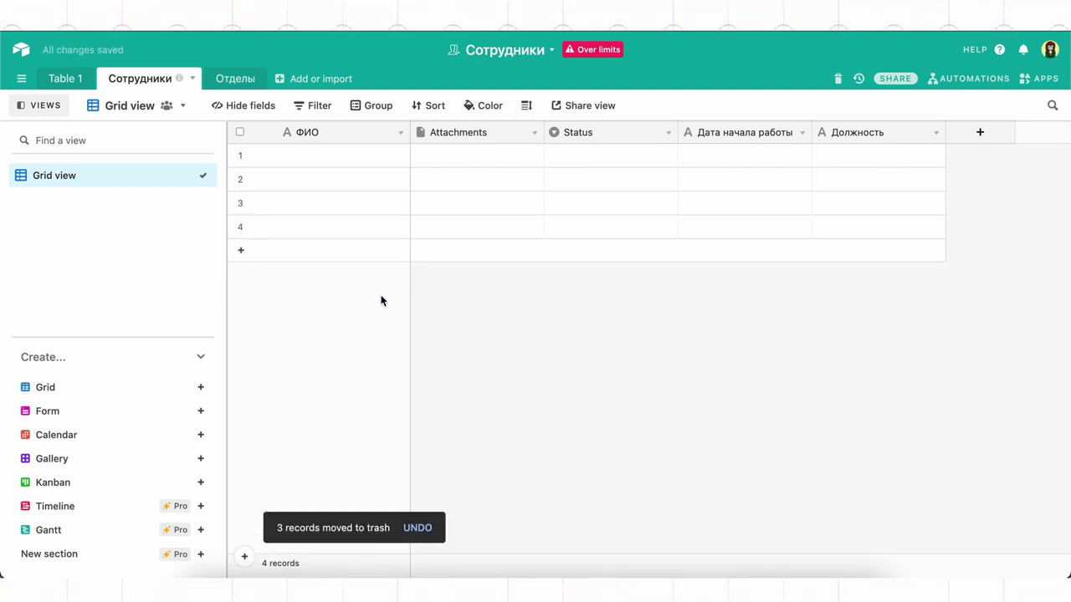
# Step: Restore the single deleted record from the base trash
pyautogui.click(840, 77)
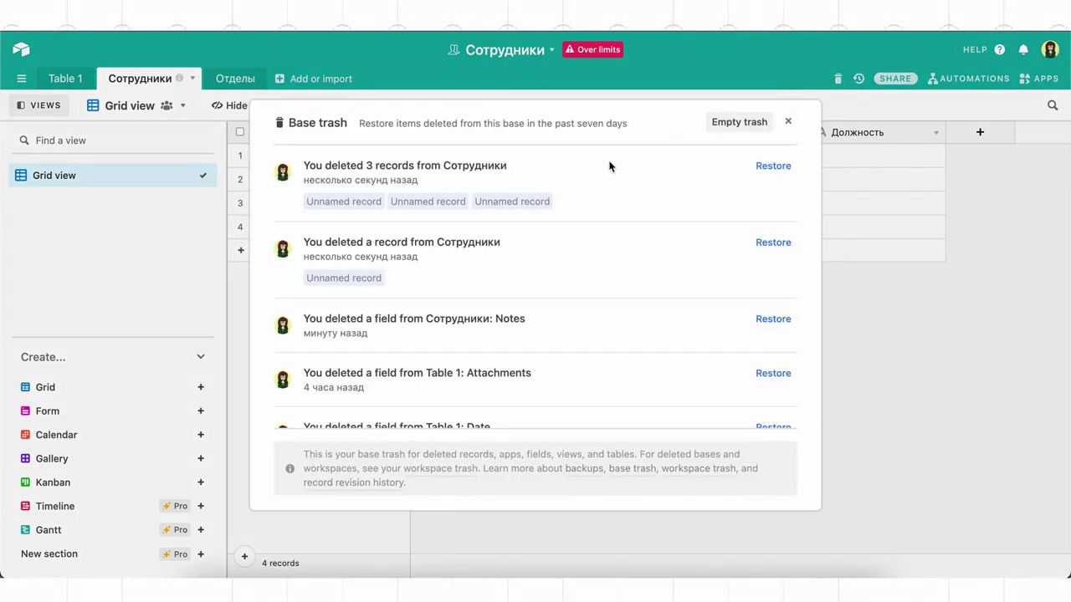
pyautogui.click(763, 244)
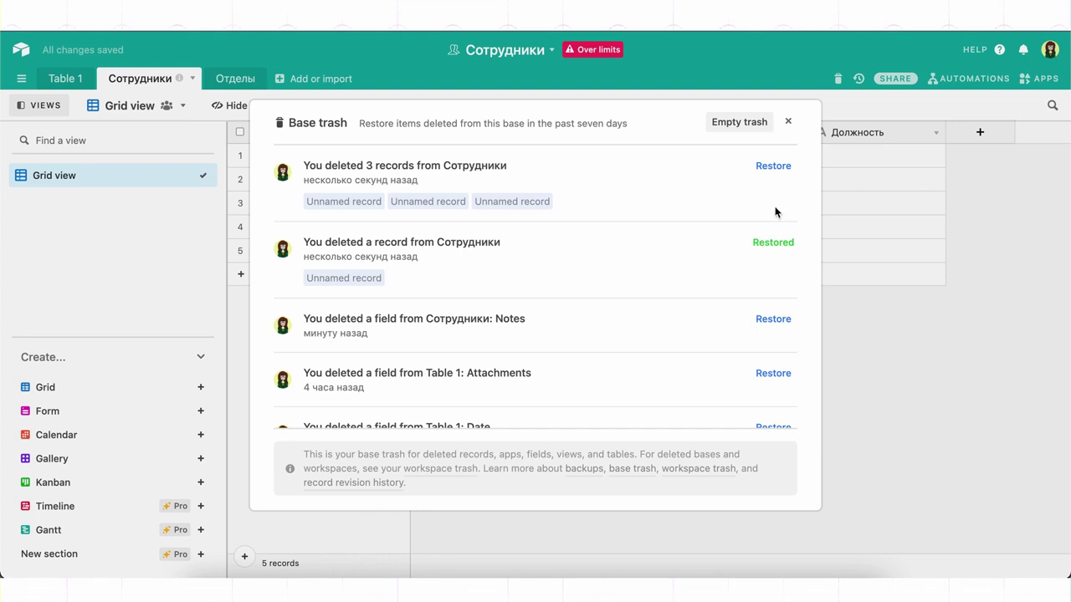
pyautogui.click(789, 123)
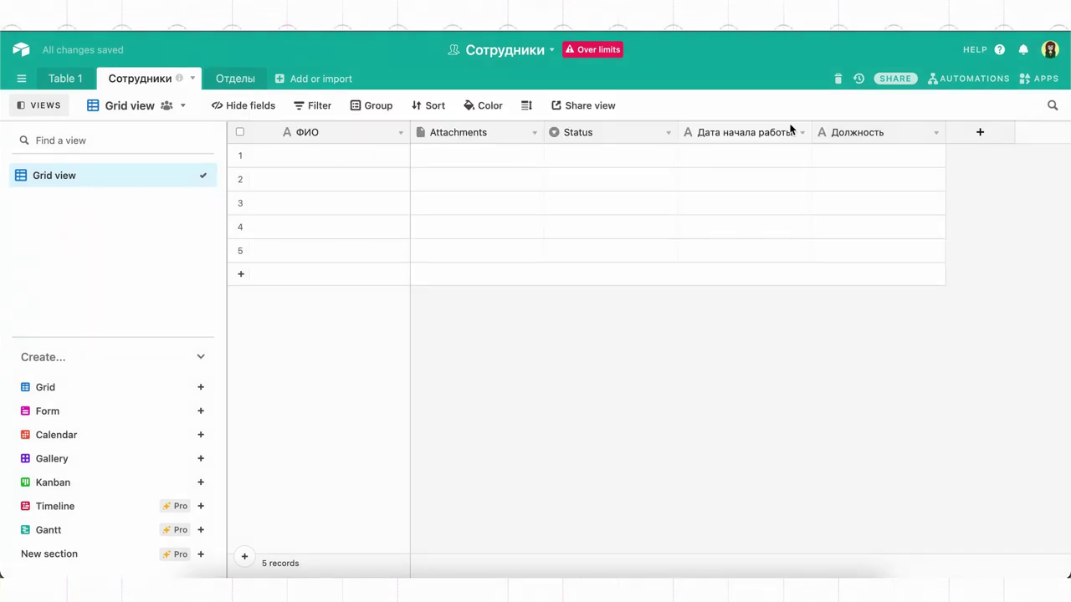
# Step: Fill record 3 with the employee's full name, start date 20.08.2019 and position Тьютор
pyautogui.click(267, 206)
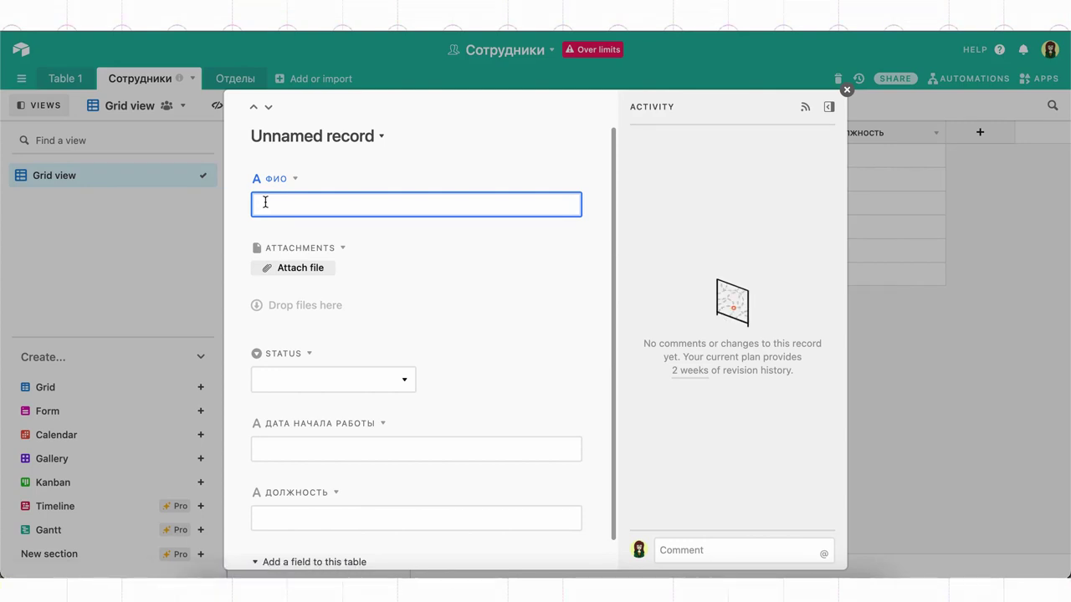
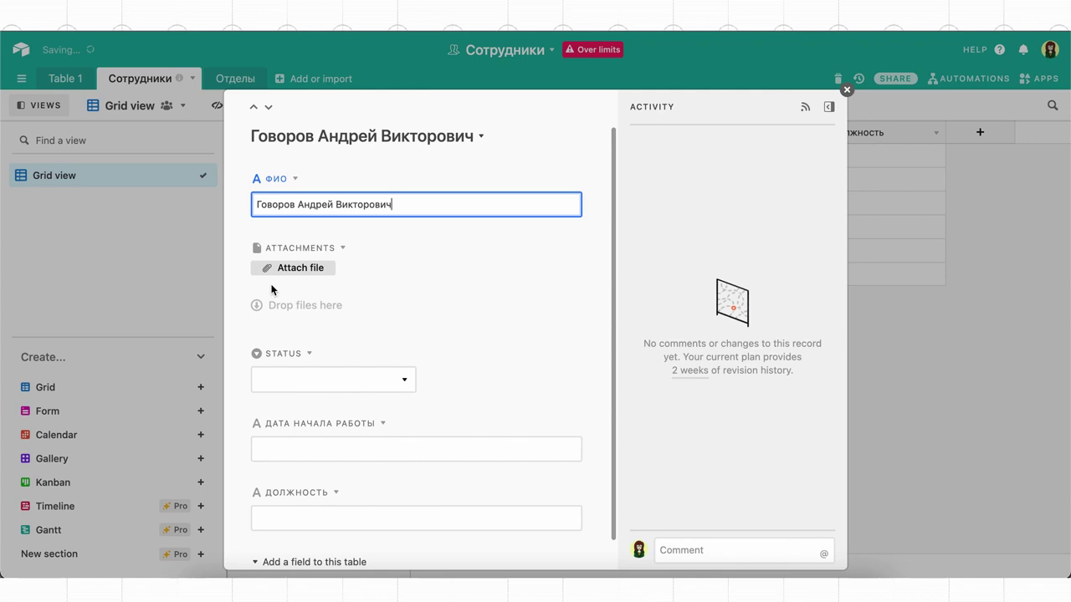
pyautogui.scroll(-1, 289, 399)
pyautogui.click(287, 416)
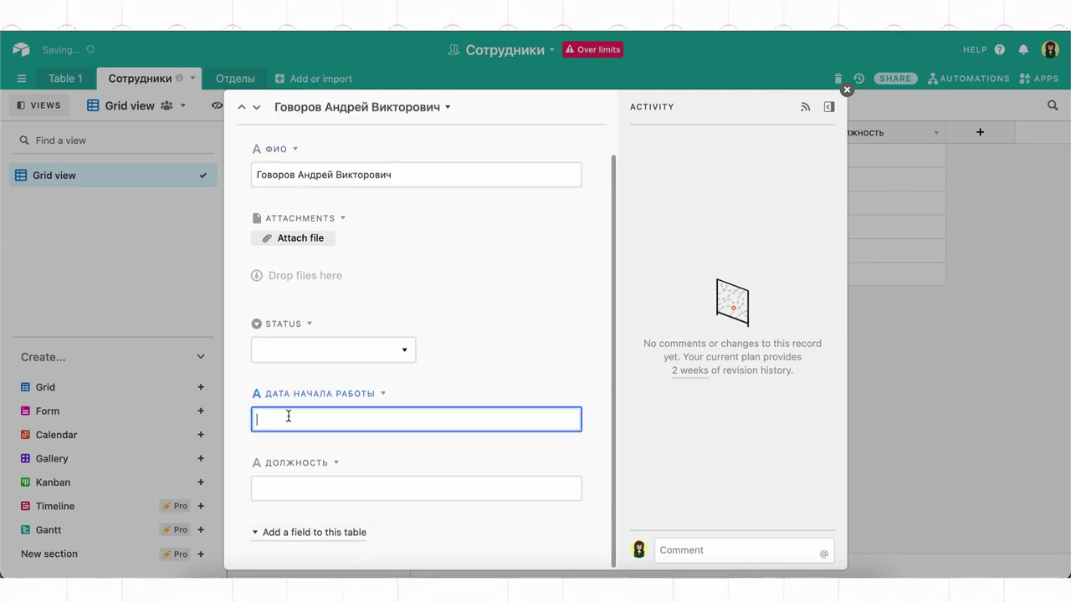
pyautogui.click(303, 495)
pyautogui.write('Тьютор')
pyautogui.click(863, 377)
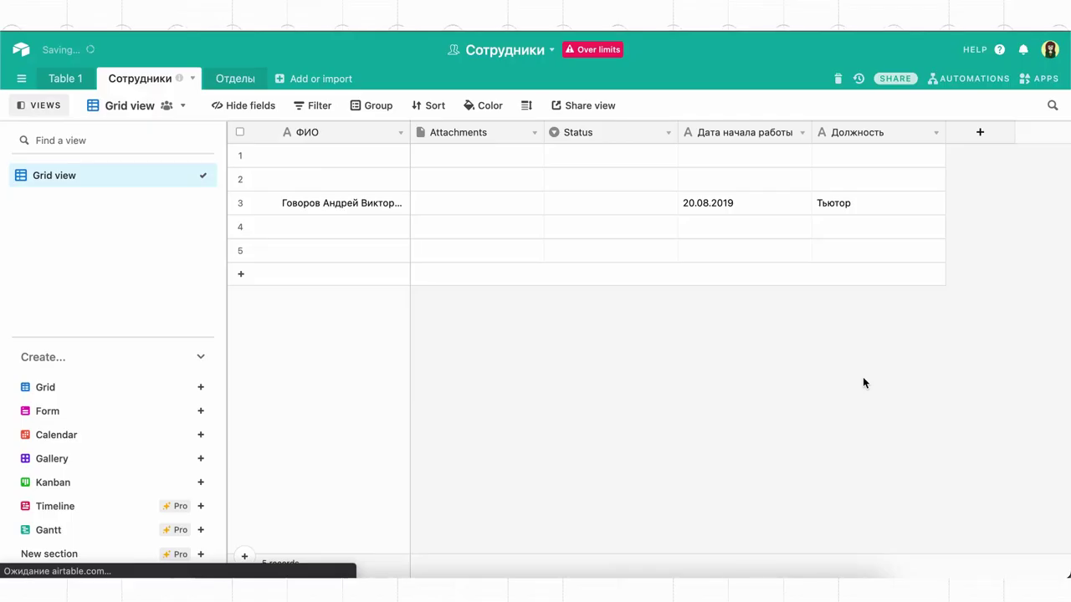